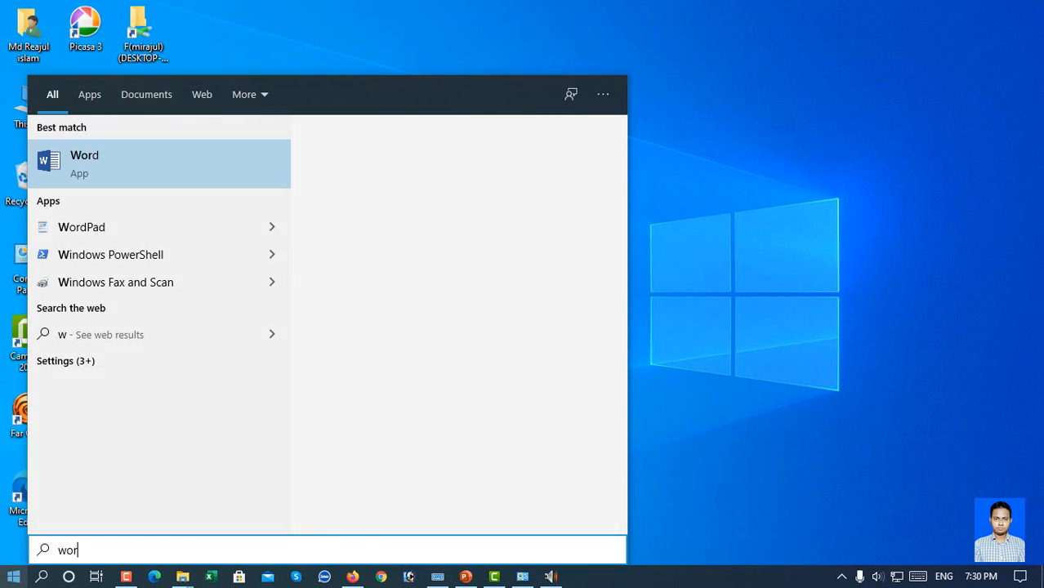
Step: Launch Word from the system search results and create a blank document
key("Return")
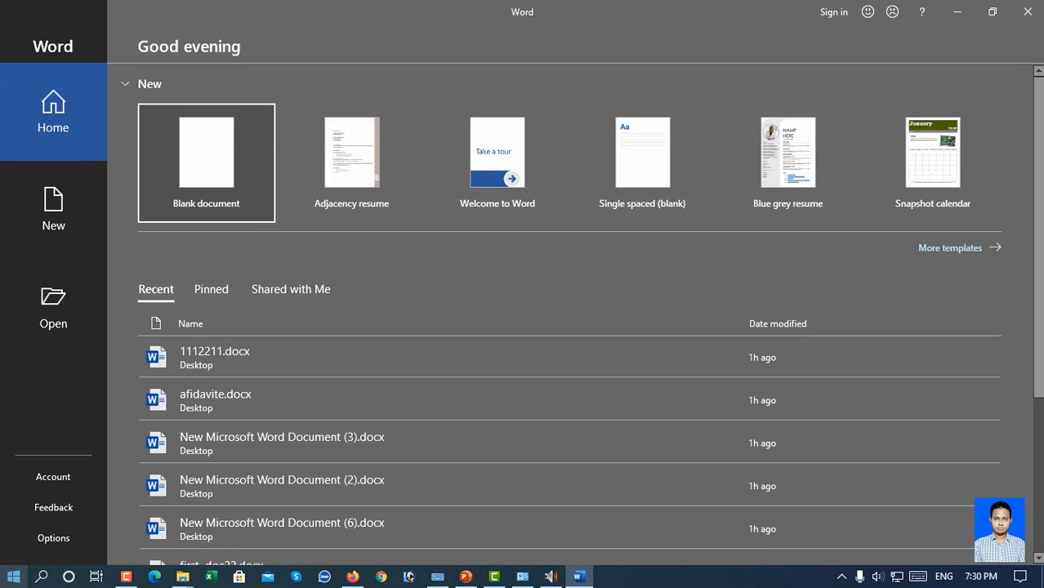
key("Return")
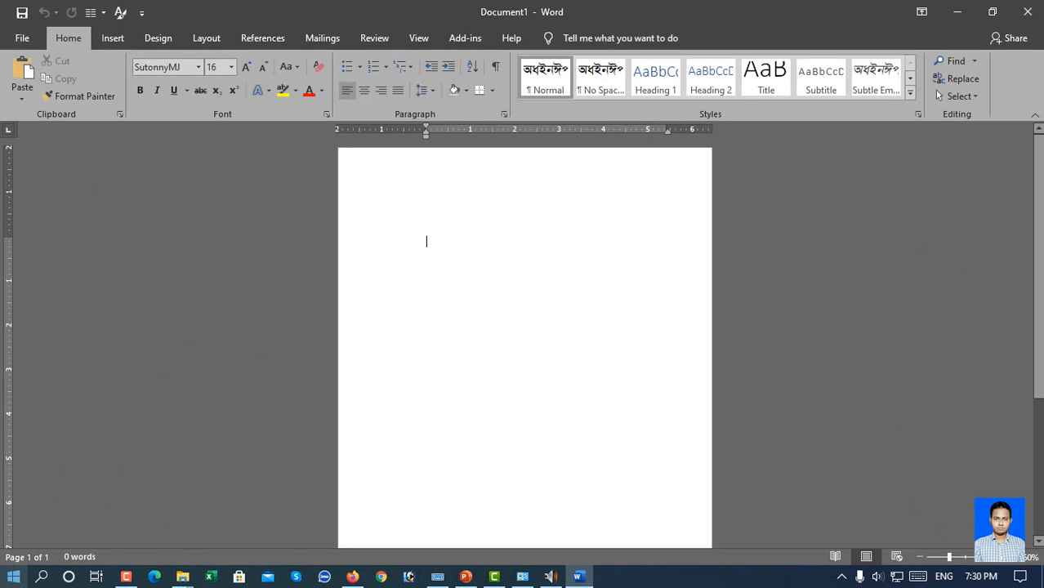
scroll(401, 355, "up", 5)
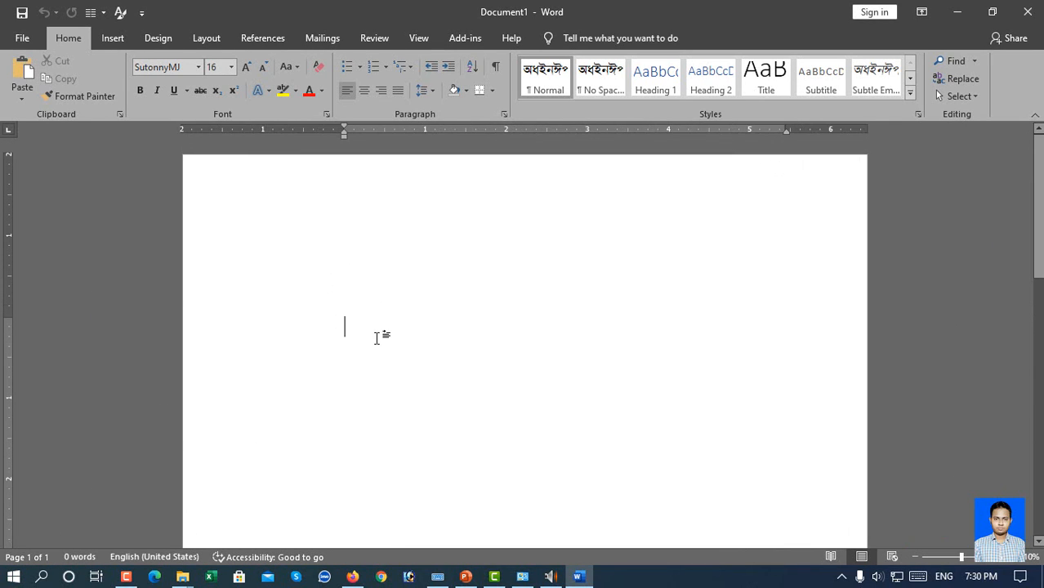
scroll(376, 335, "up", 1)
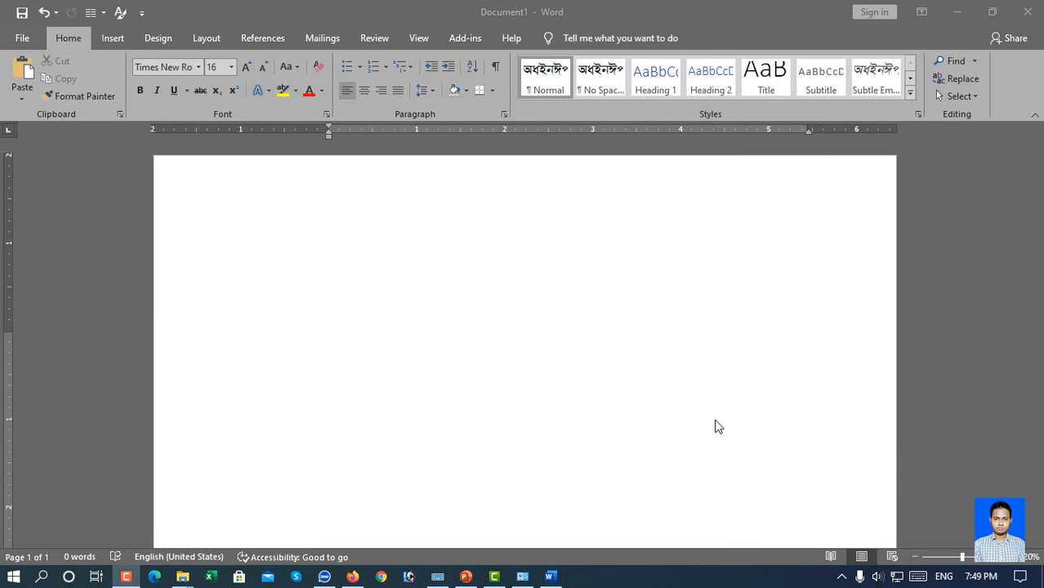
Step: Enter the sentence "Bangladesh is my country" on the first line of the document
left_click(435, 330)
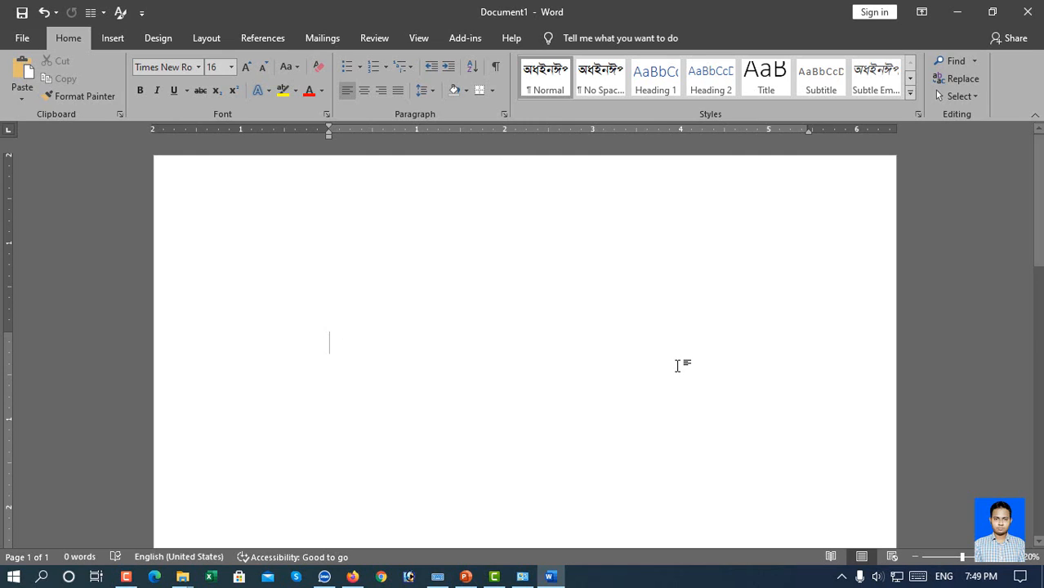
type("Ban")
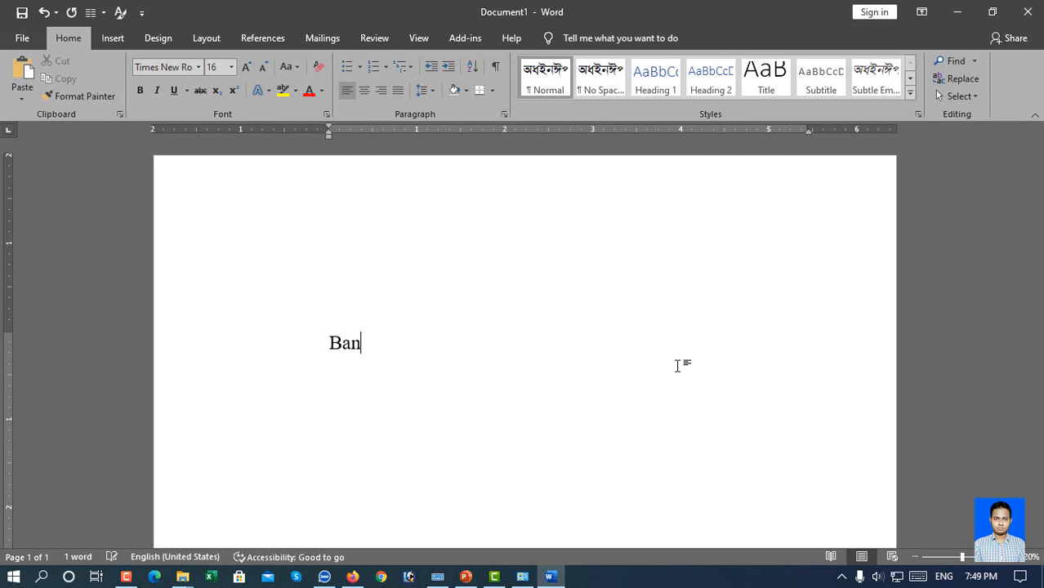
type("gladesh is")
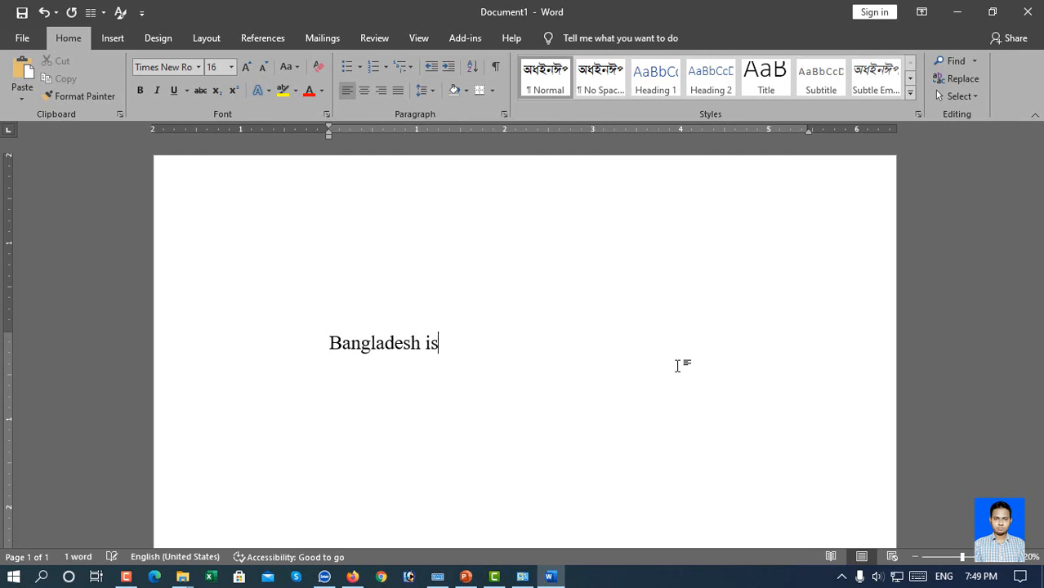
type(" my co")
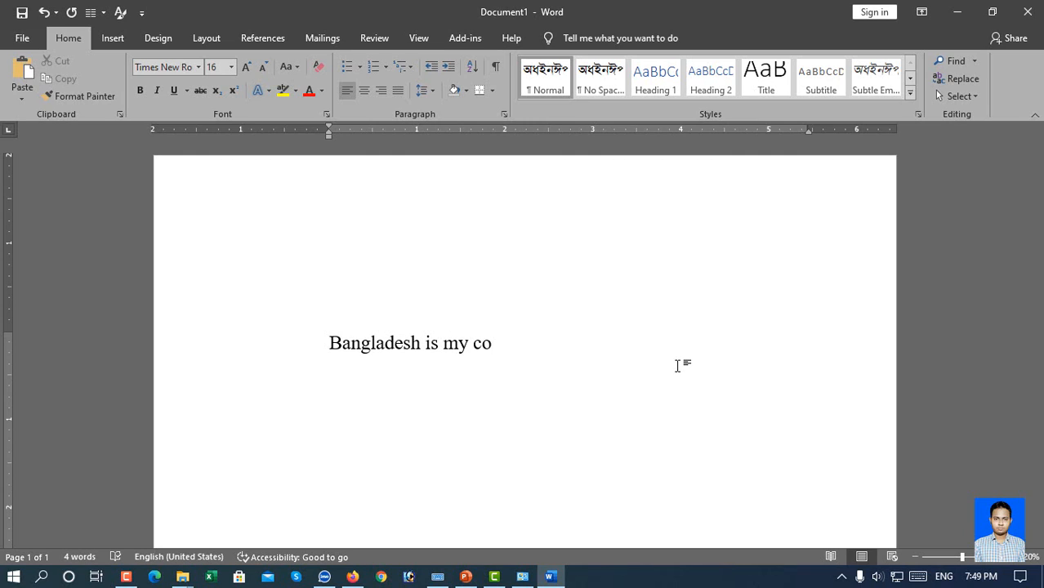
type("ntuntry")
left_click_drag(328, 343, 424, 344)
left_click(340, 348)
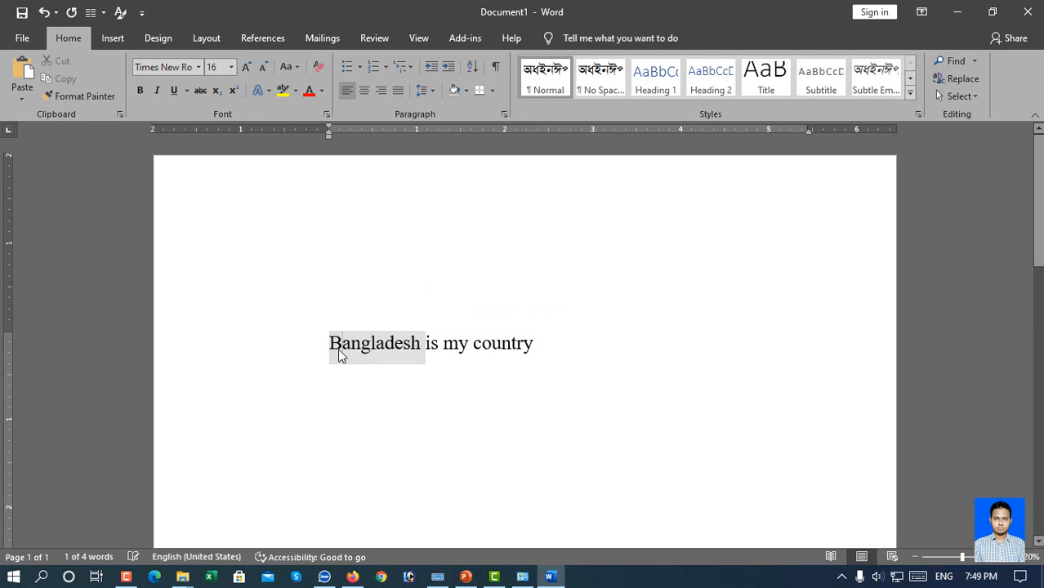
double_click(334, 353)
left_click_drag(341, 351, 419, 347)
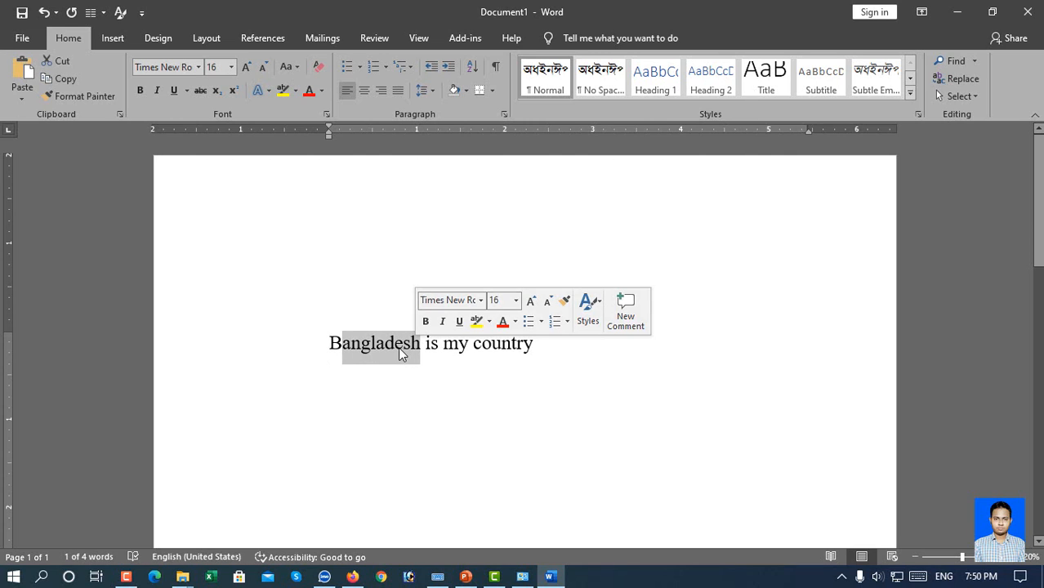
left_click(400, 347)
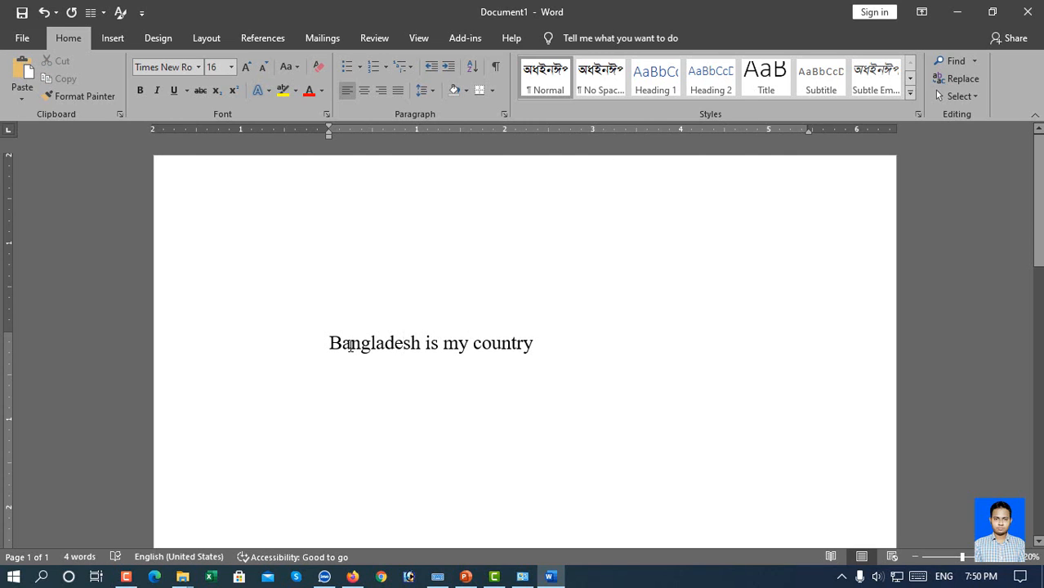
left_click_drag(342, 347, 321, 354)
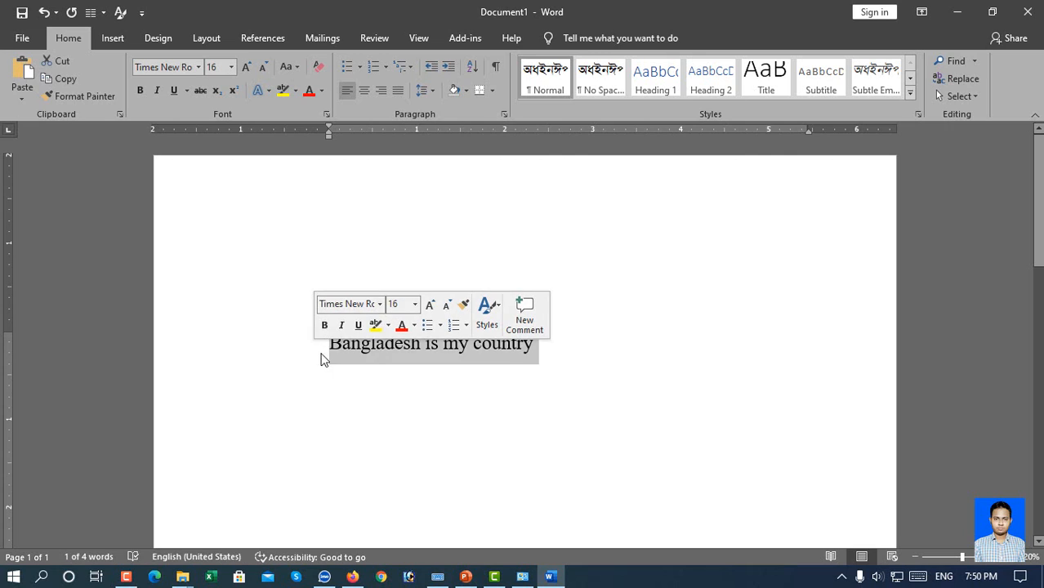
left_click(369, 351)
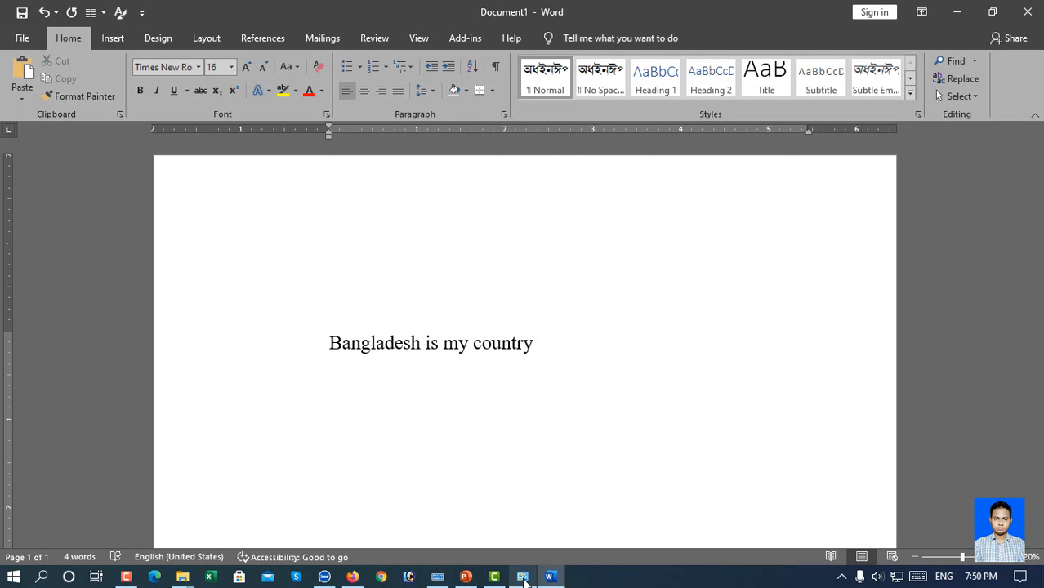
Step: Switch to the On-Screen Keyboard and place its window below the sentence so the text stays clear
mouse_move(447, 580)
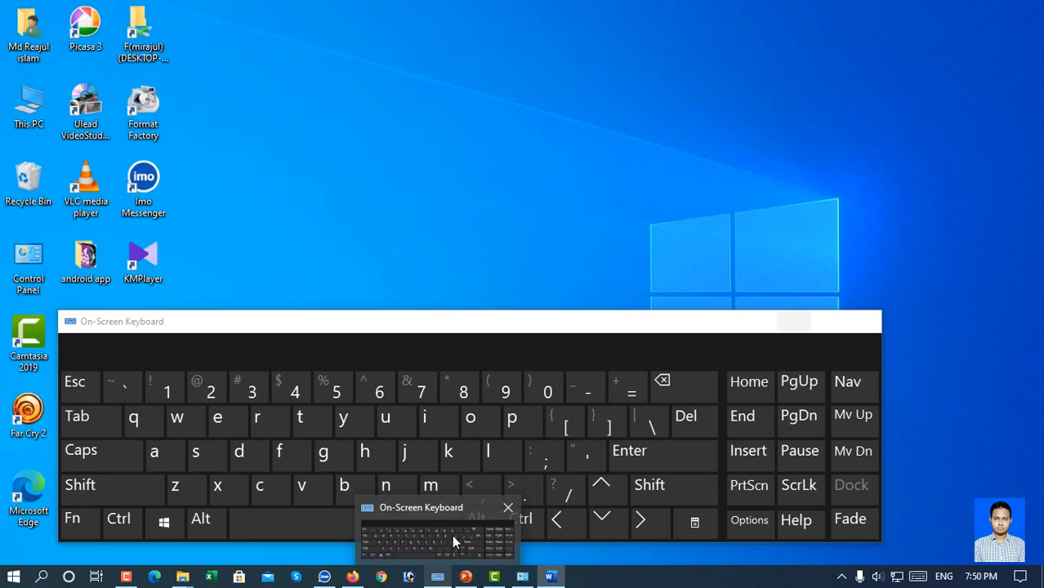
left_click(451, 534)
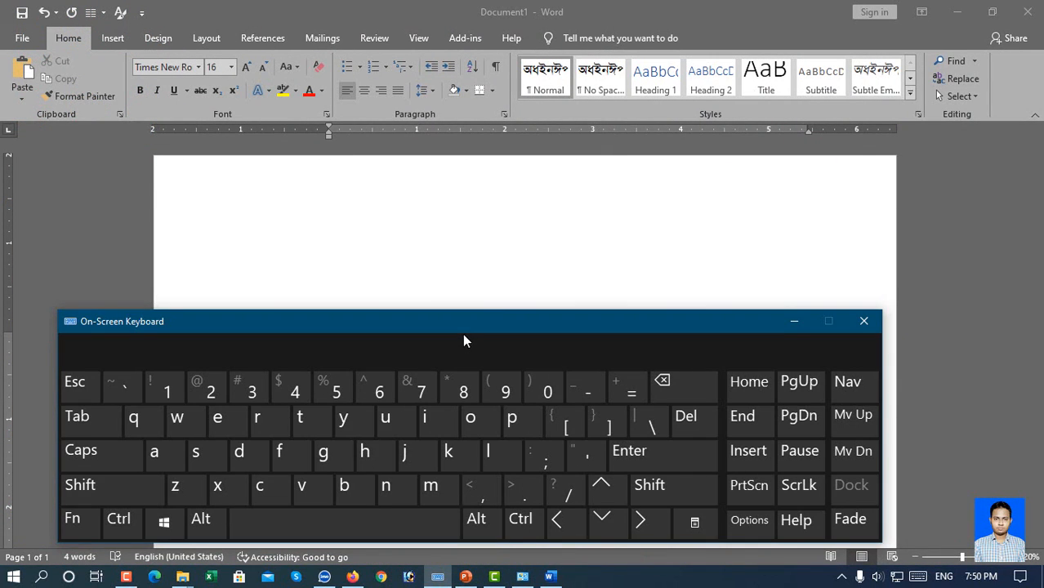
left_click_drag(462, 328, 590, 394)
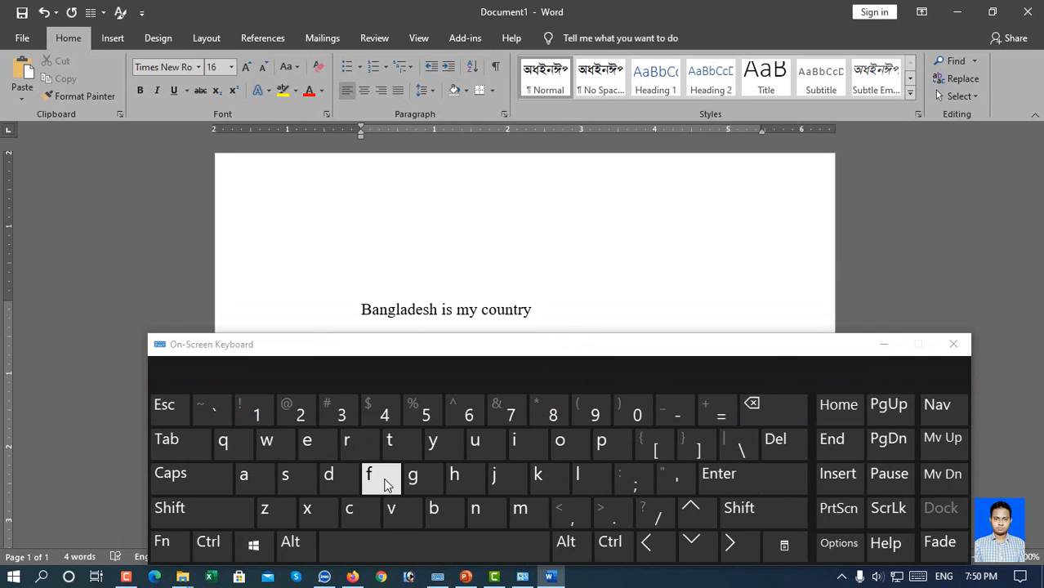
Step: Enter the lowercase practice letters "fghjljgtfsfgtgt" after the sentence using the On-Screen Keyboard
left_click(386, 483)
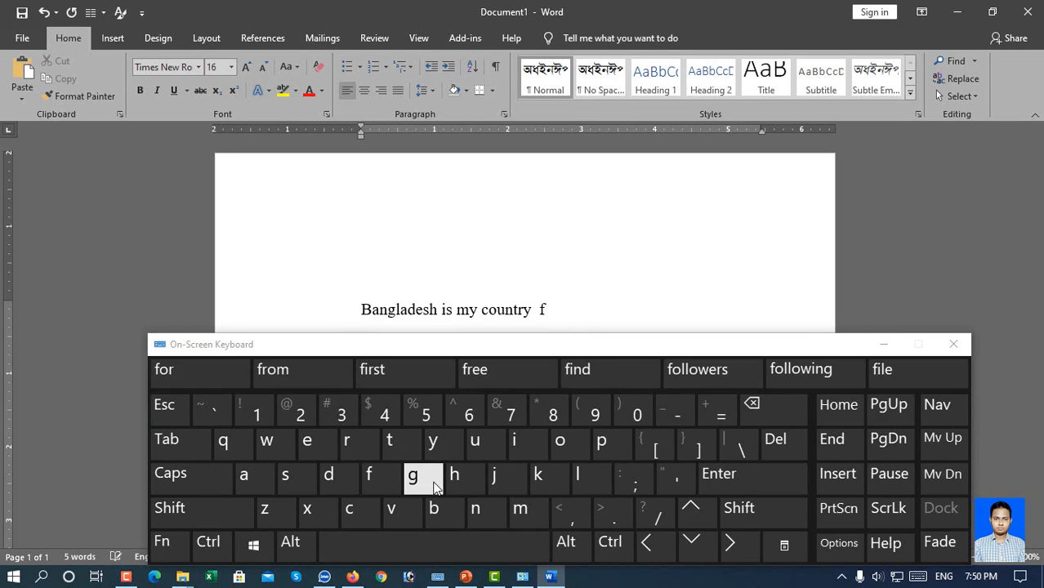
left_click(414, 482)
left_click(464, 481)
left_click(497, 484)
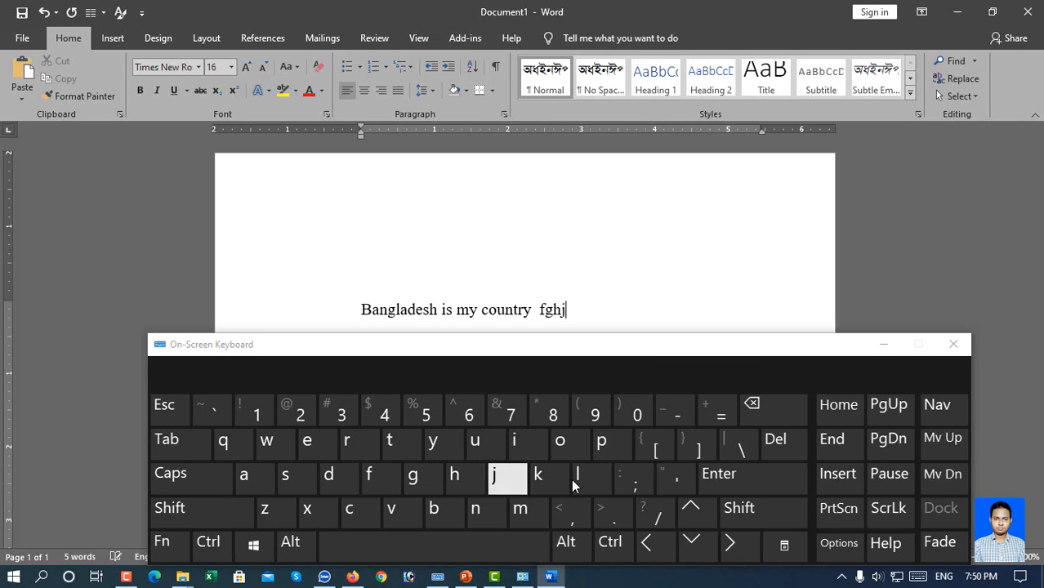
left_click(578, 483)
left_click(495, 483)
left_click(413, 482)
left_click(392, 446)
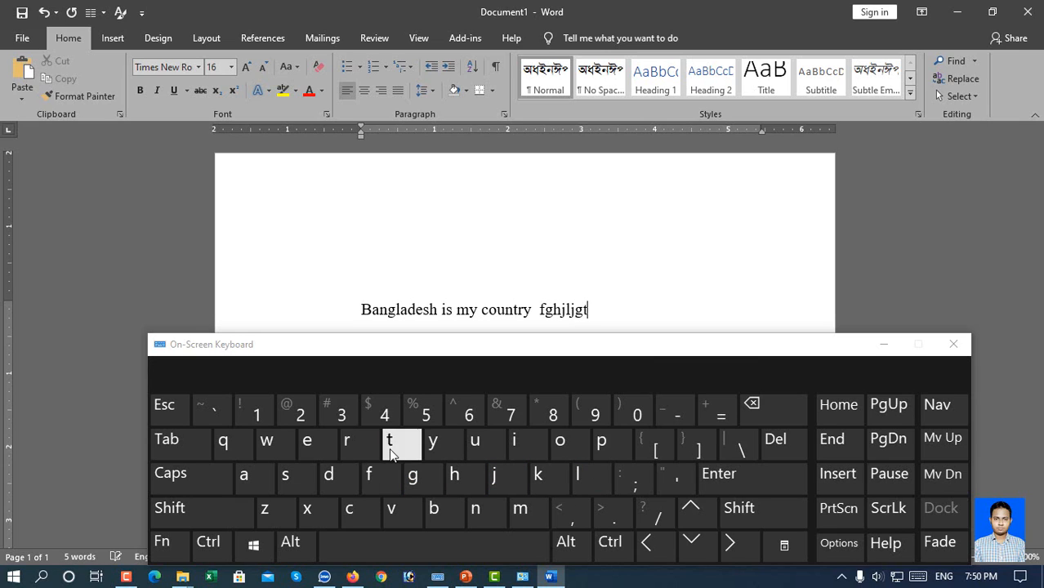
left_click(370, 482)
left_click(288, 482)
left_click(377, 481)
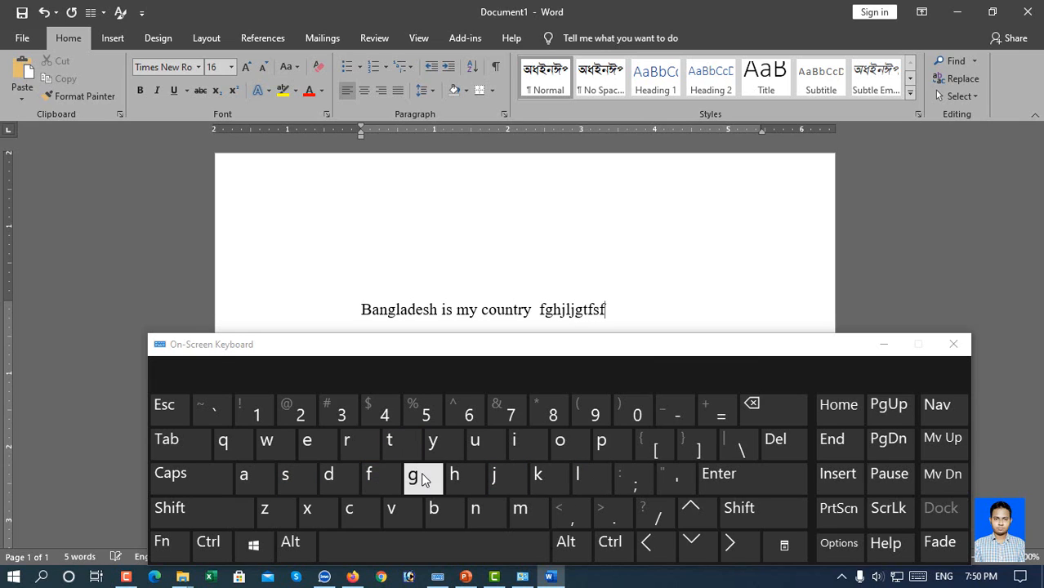
left_click(421, 480)
left_click(400, 444)
left_click(425, 478)
left_click(397, 451)
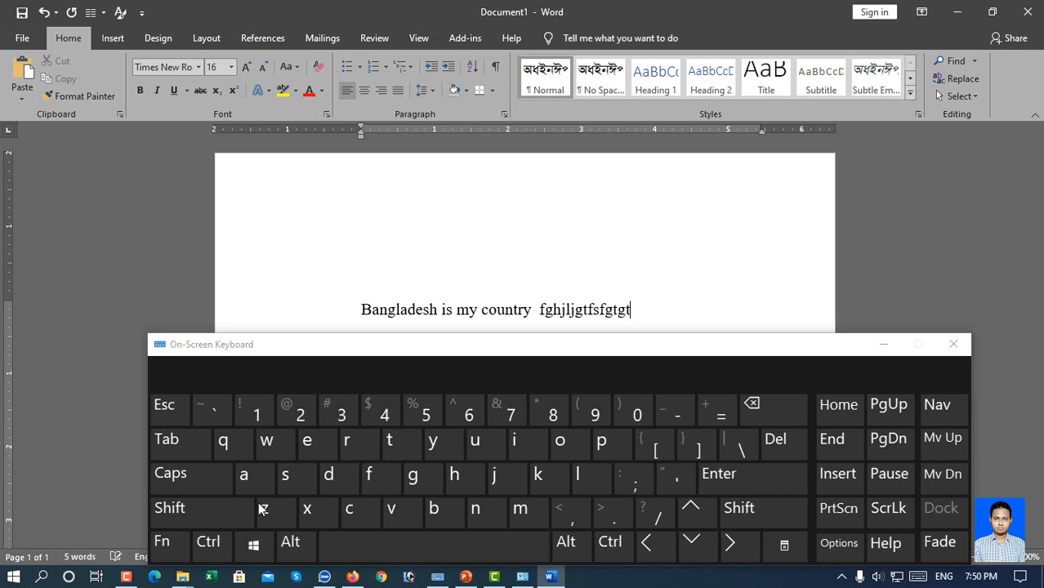
Step: Append a single capital "T" with Shift to the practice letters, followed by a space and the word "the"
left_click(205, 510)
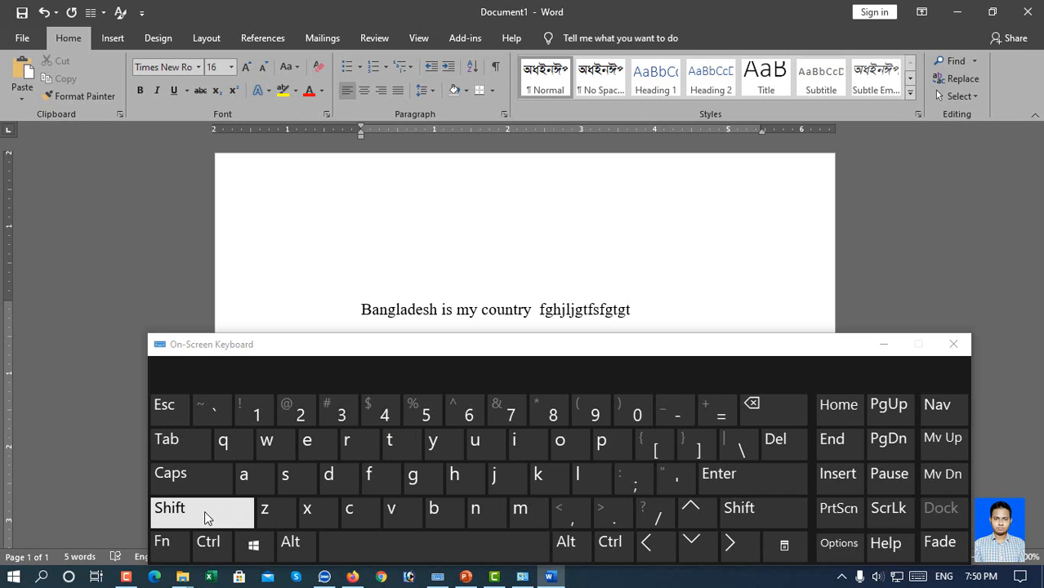
left_click(409, 451)
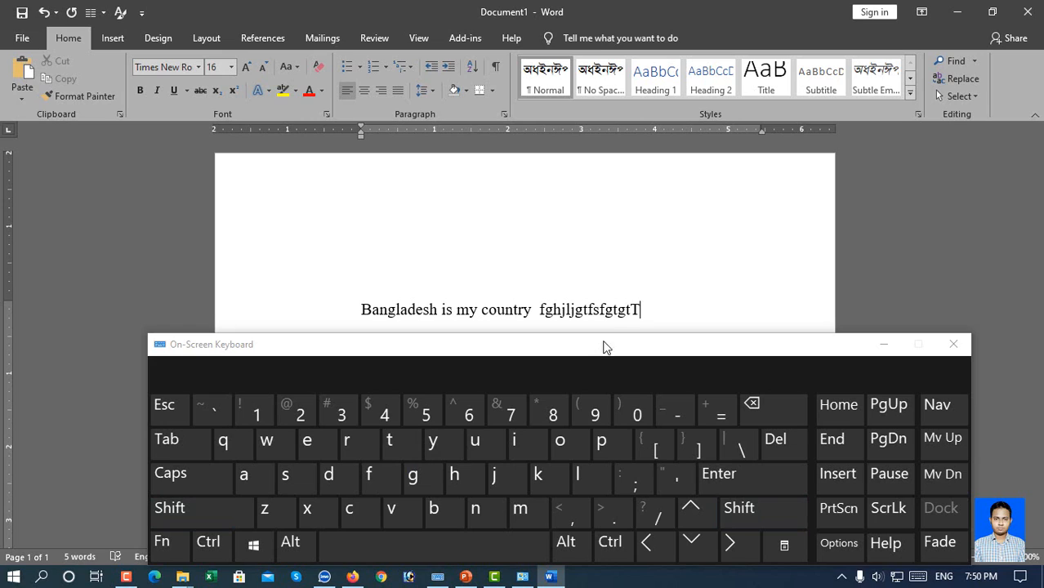
left_click(418, 546)
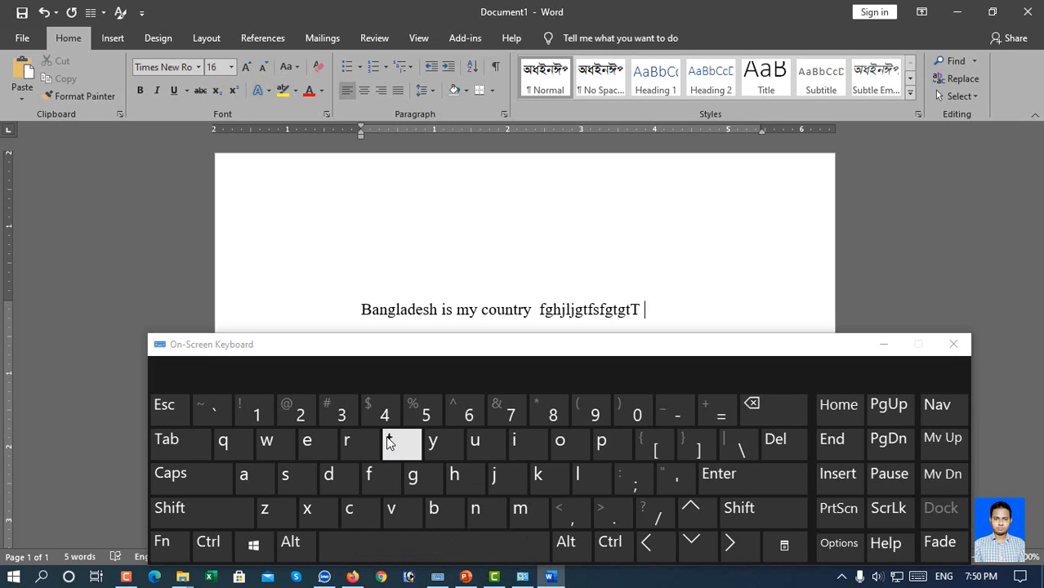
left_click(454, 473)
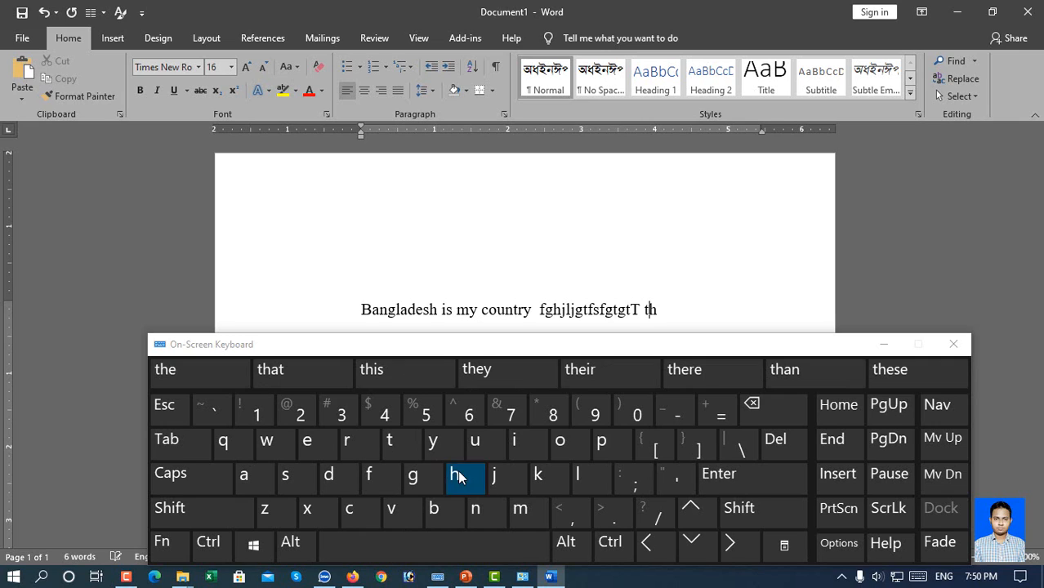
left_click(307, 441)
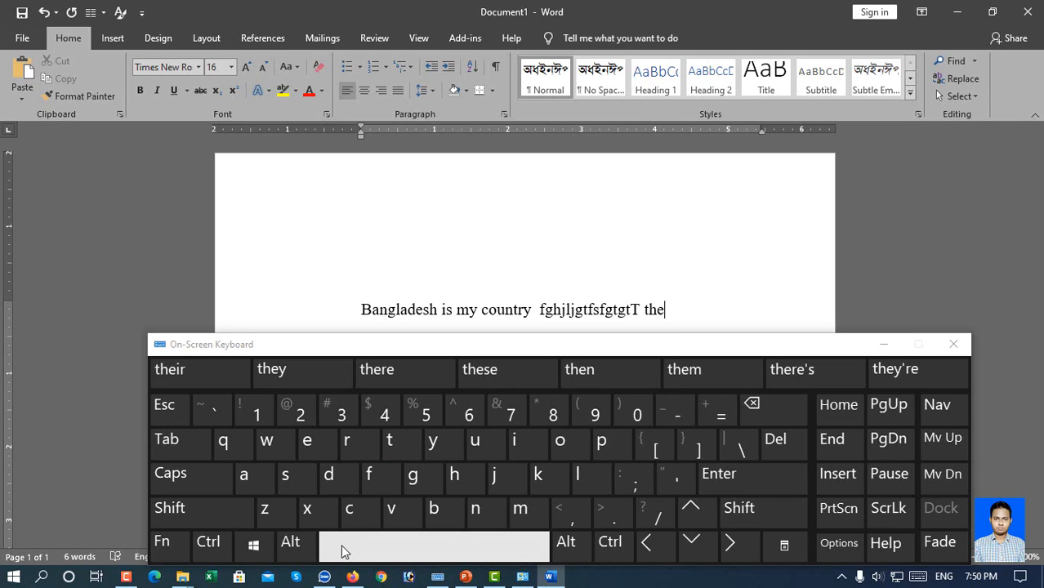
Step: Add several blank spaces after the word "the" using the On-Screen Keyboard
left_click(424, 554)
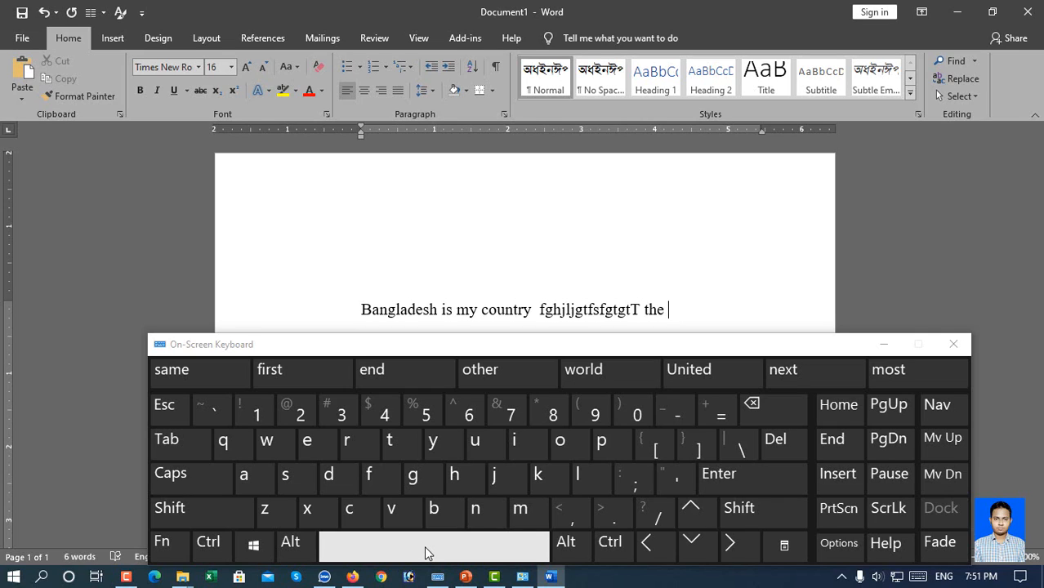
left_click(425, 554)
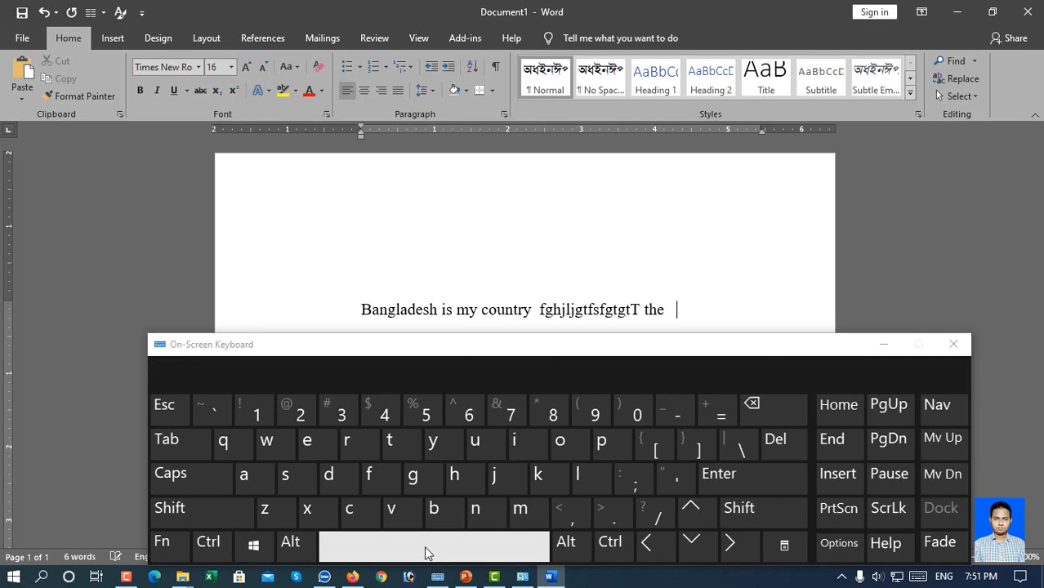
left_click(425, 554)
left_click(425, 554)
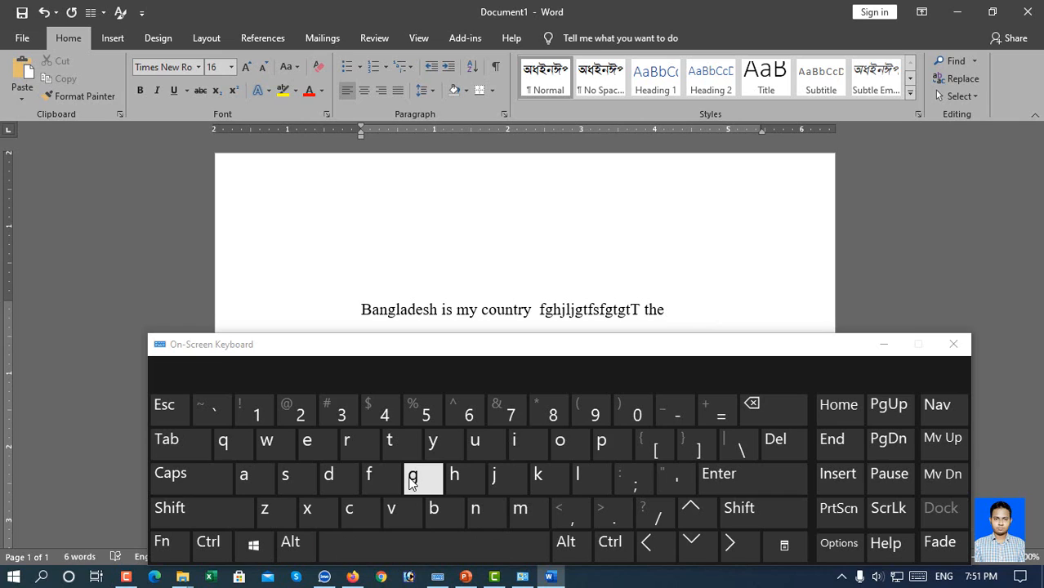
Step: Turn on Caps Lock on the On-Screen Keyboard and enter the uppercase letters "RHEF GDGGJGXDJ JGMJHDF GJBCNHFFH"
left_click(194, 485)
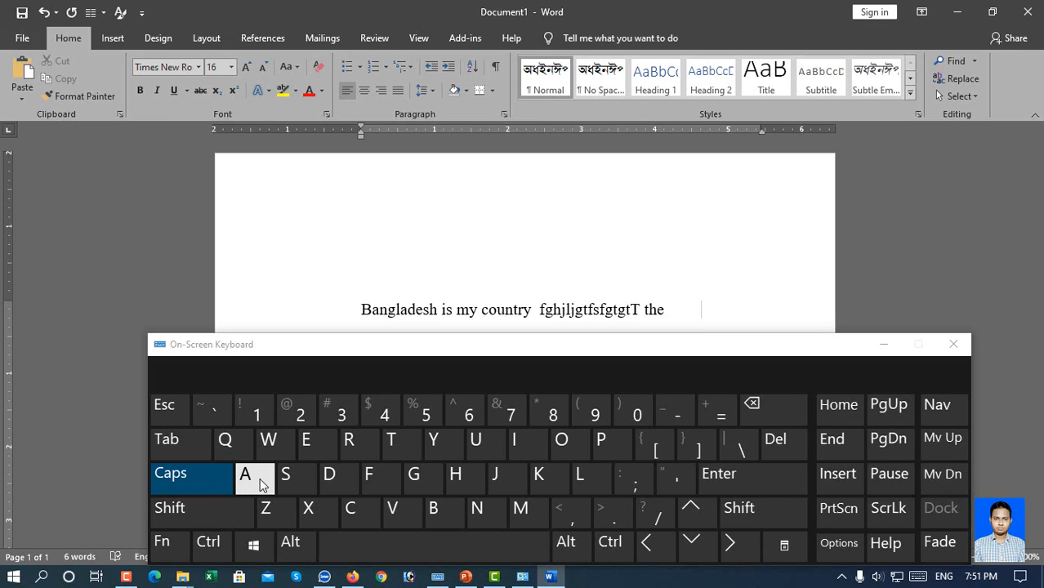
left_click(349, 445)
left_click(457, 480)
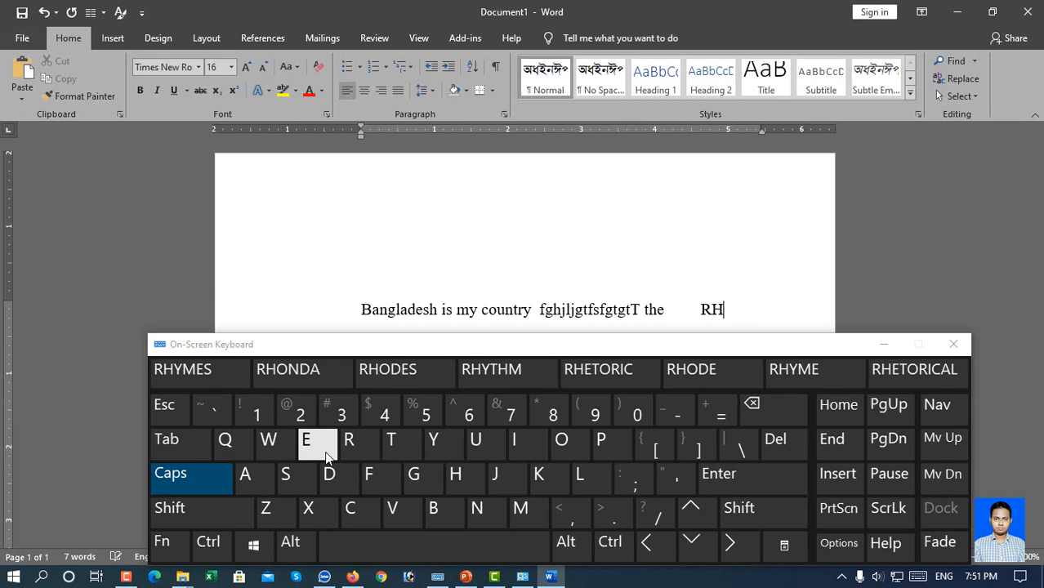
left_click(320, 448)
left_click(397, 491)
left_click(464, 547)
left_click(427, 485)
left_click(340, 480)
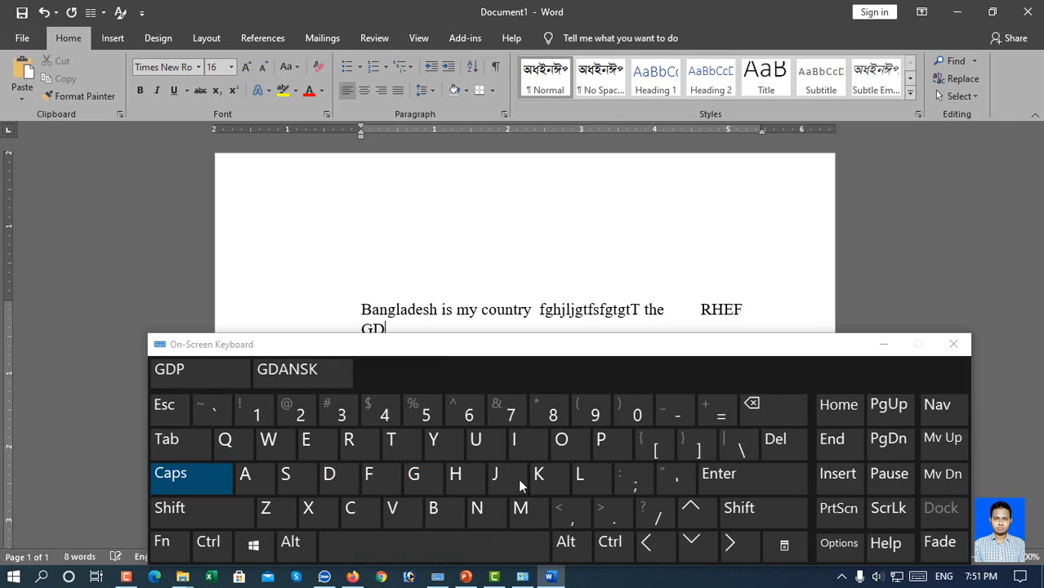
left_click(436, 479)
left_click(437, 479)
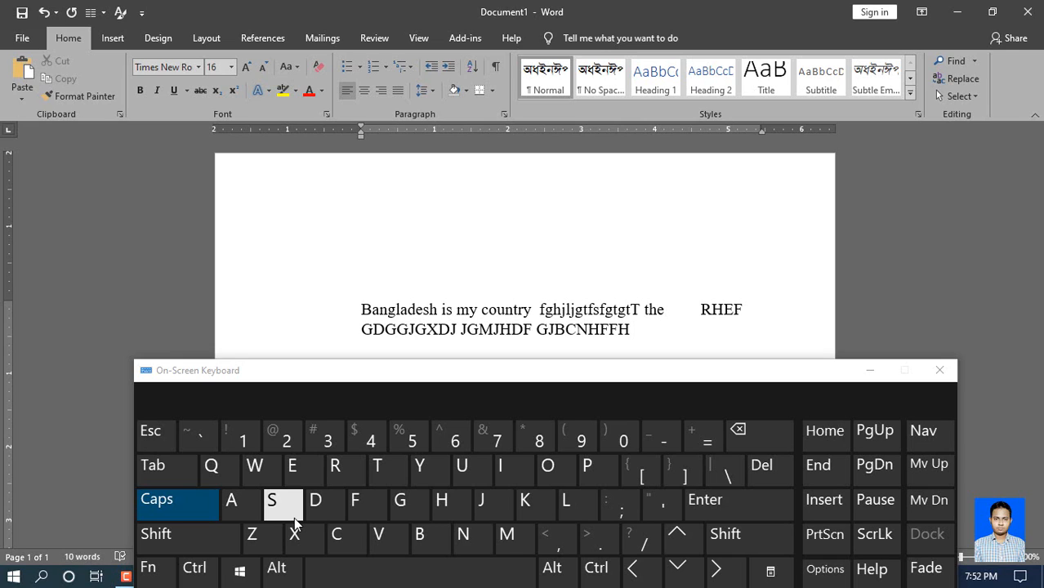
Step: Append the uppercase letters "RFDFH" at the end of the second line with Caps Lock still on
left_click(342, 467)
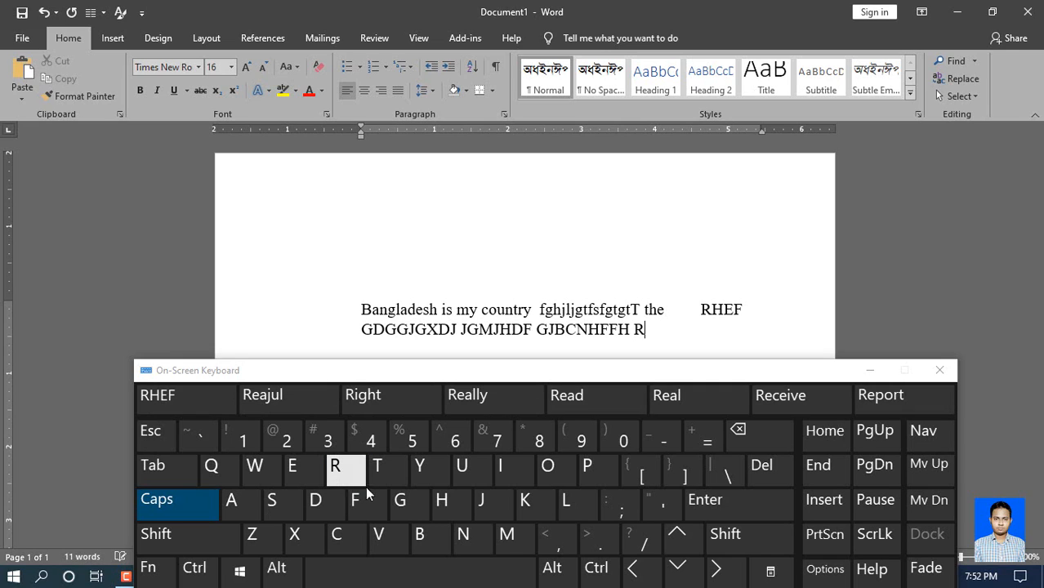
left_click(361, 500)
left_click(341, 502)
left_click(351, 503)
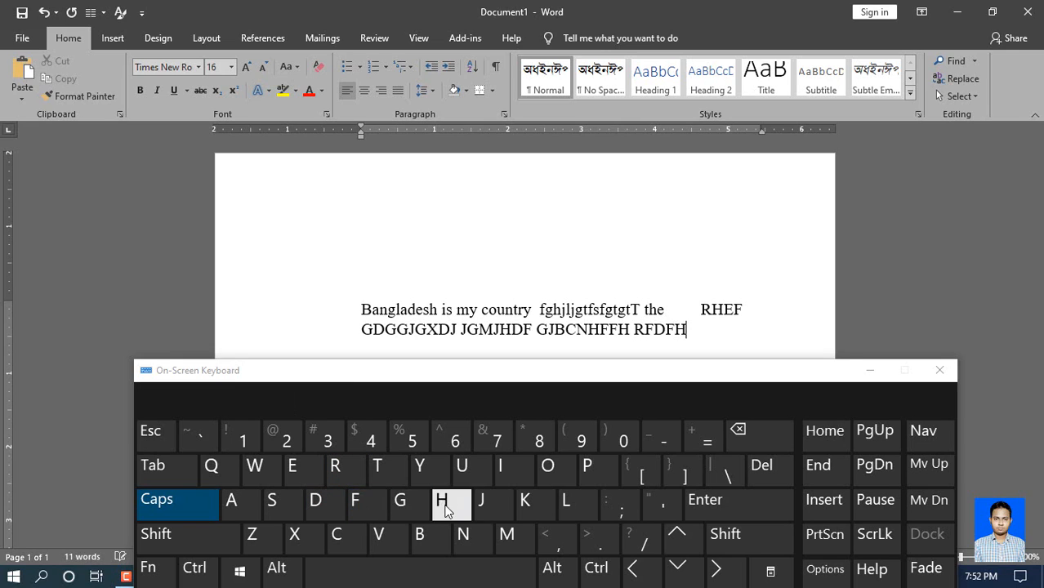
Step: Append uppercase "DGD" with Caps Lock on, followed by a lowercase "d" using Shift on the On-Screen Keyboard
left_click(441, 508)
left_click(335, 506)
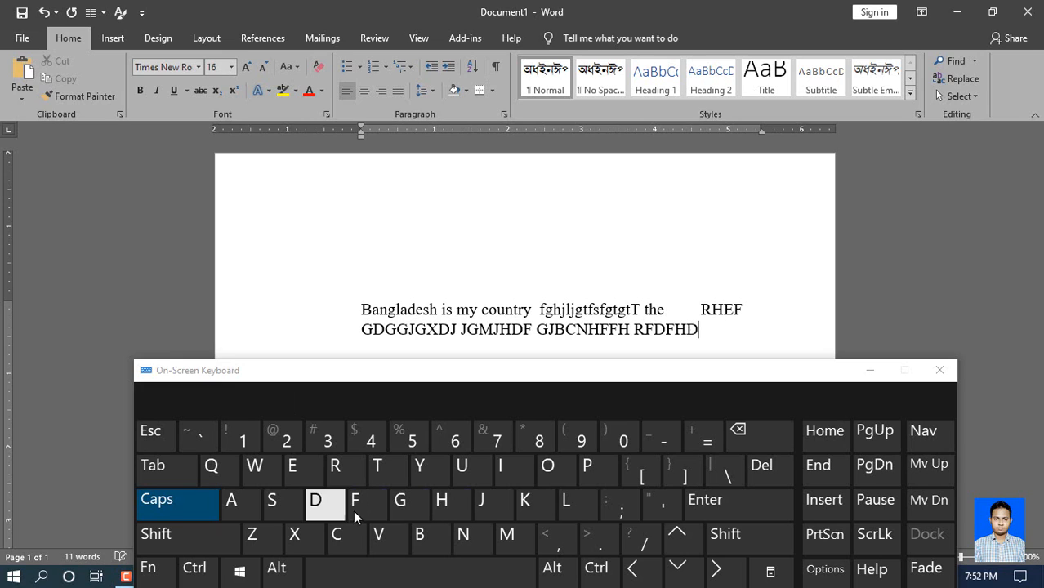
left_click(404, 507)
left_click(327, 506)
left_click(196, 538)
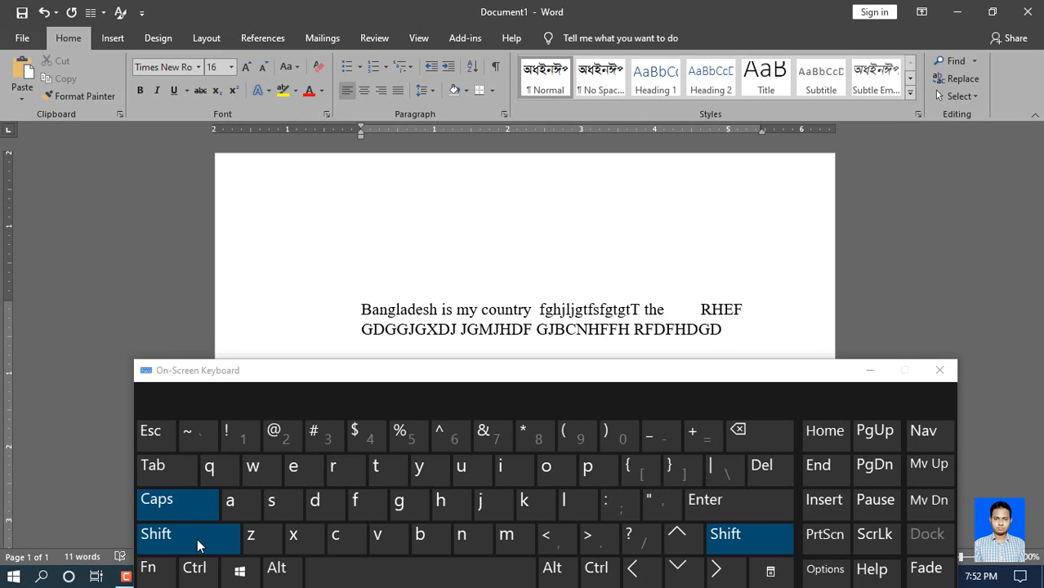
left_click(328, 508)
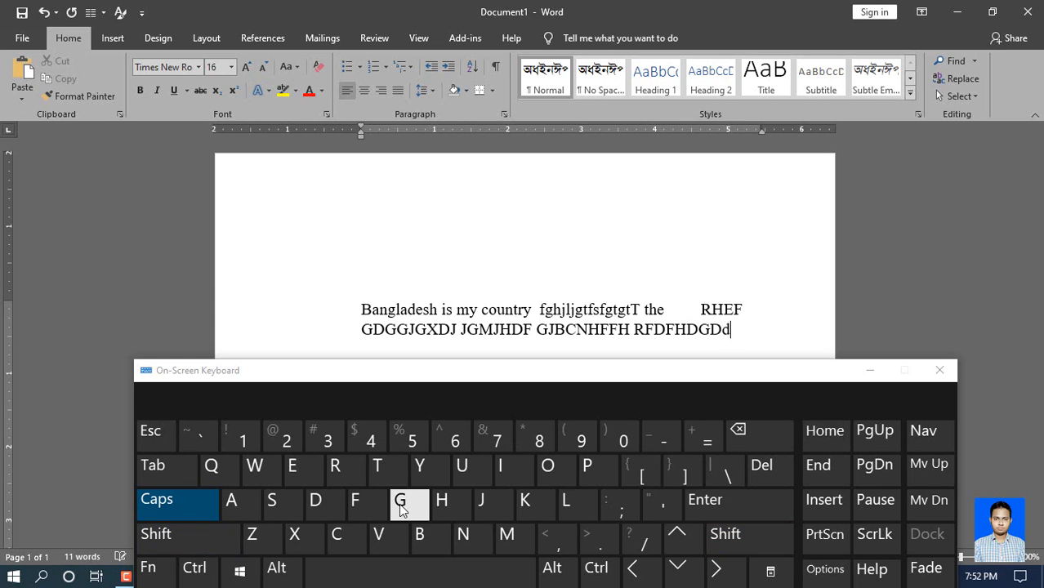
Step: Append the uppercase letters "GFDS" to the practice text with Caps Lock still on
left_click(400, 501)
left_click(354, 501)
left_click(317, 510)
left_click(276, 508)
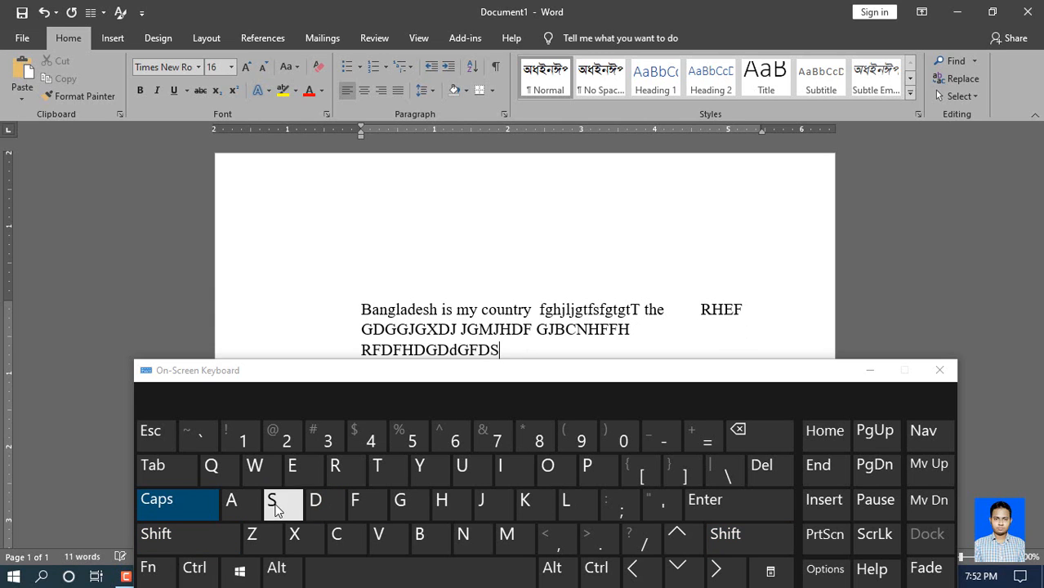
Step: Append four lowercase "s" letters by applying Shift before each one while Caps Lock is on
left_click(197, 535)
left_click(276, 500)
left_click(197, 537)
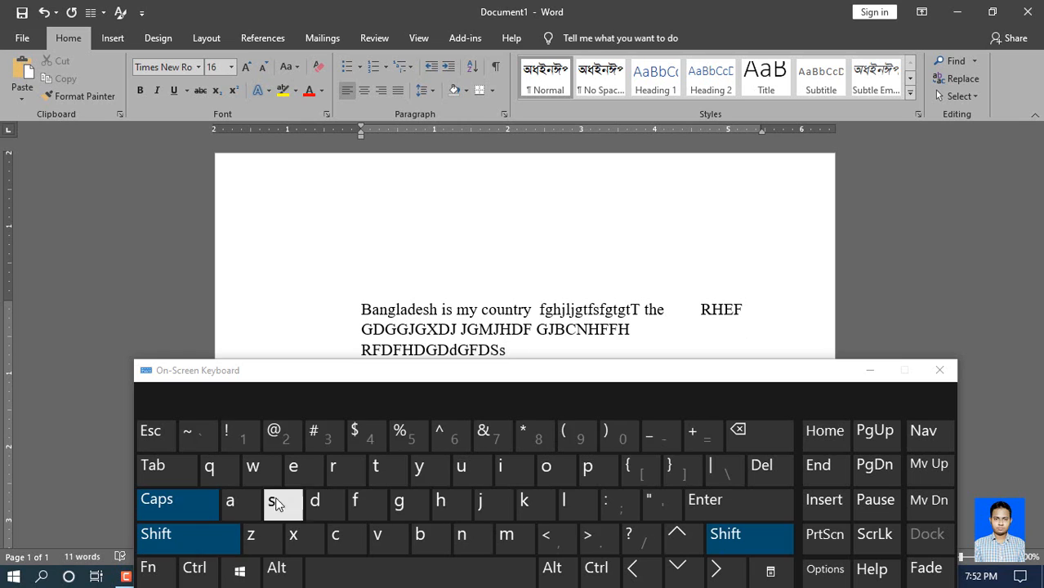
left_click(276, 504)
left_click(209, 537)
left_click(273, 502)
left_click(200, 536)
left_click(278, 502)
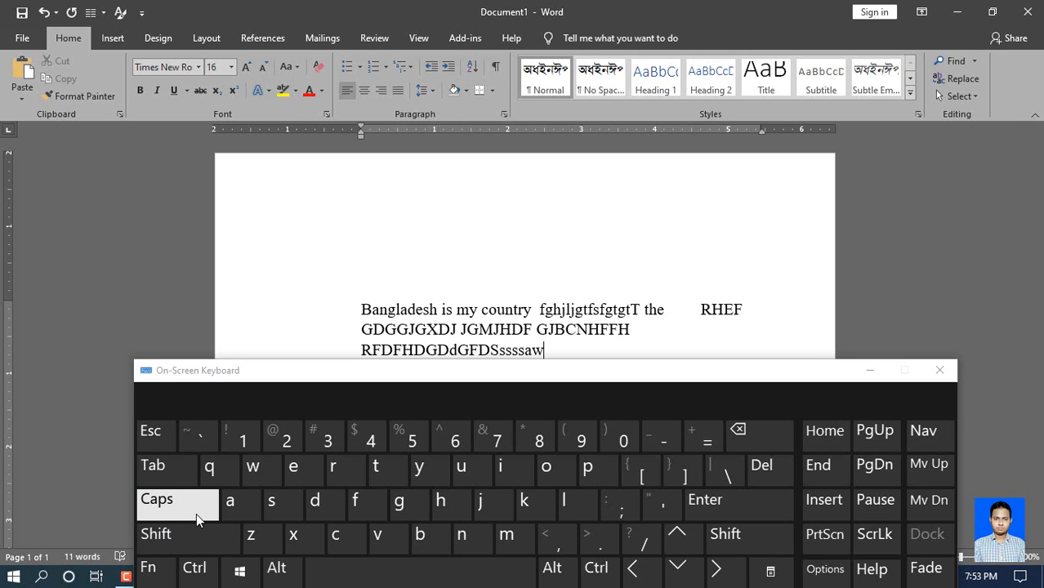
Step: Append the lowercase letters "asfasf" to the last line with Caps Lock off
left_click(230, 502)
left_click(272, 503)
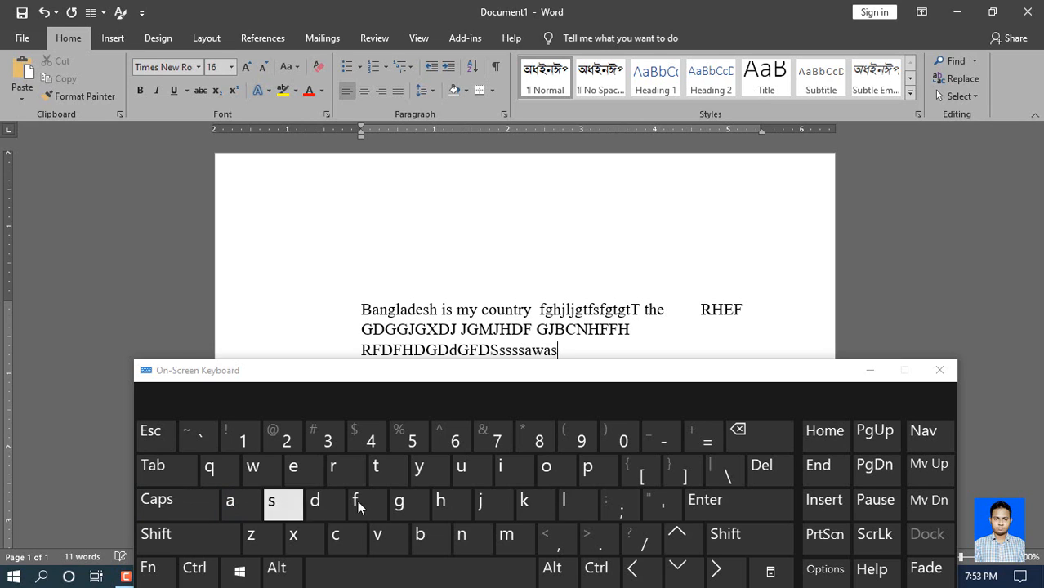
left_click(357, 503)
left_click(232, 502)
left_click(274, 502)
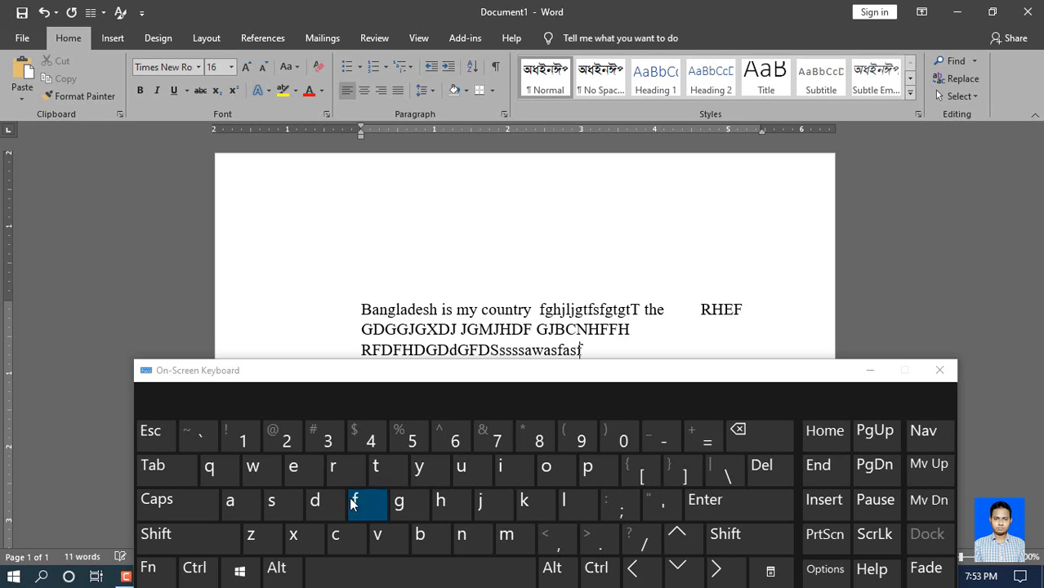
left_click(351, 501)
Step: Append a single capital "A" with Shift, followed by the lowercase letters "fgfh"
left_click(204, 535)
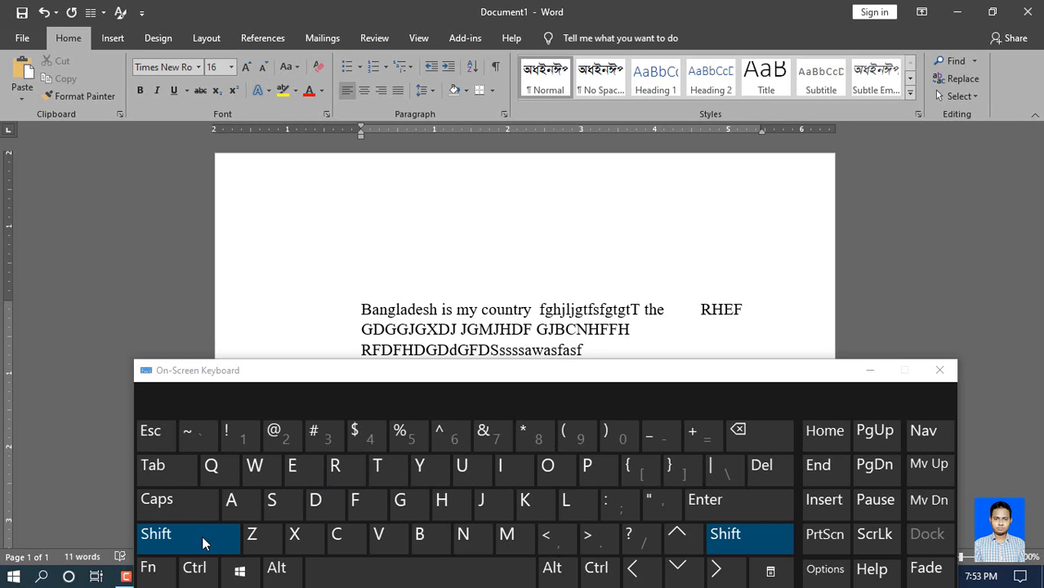
left_click(230, 502)
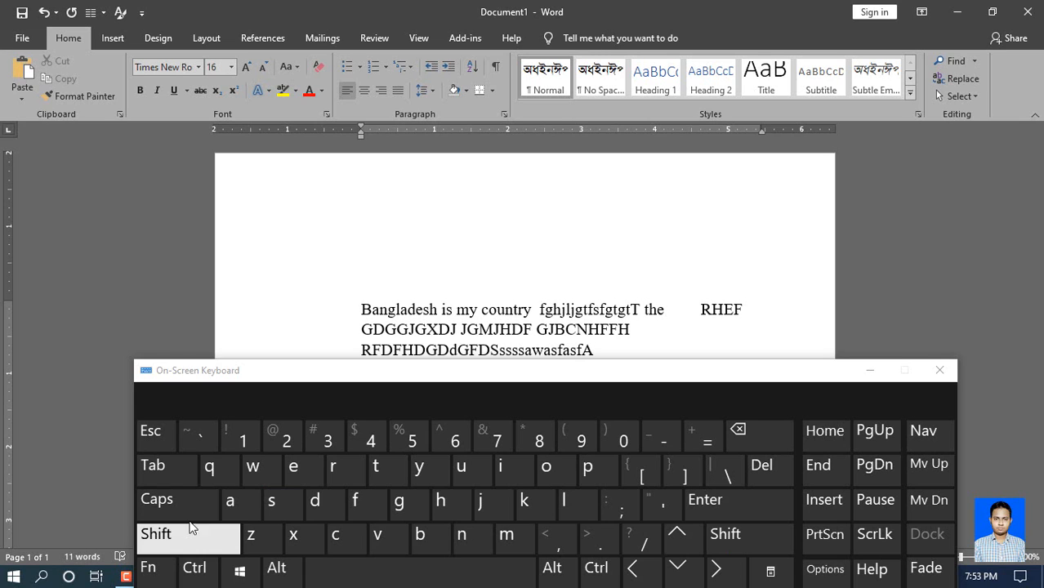
left_click(381, 503)
left_click(400, 501)
left_click(440, 501)
Step: Move the On-Screen Keyboard slightly higher and insert an extra space after "Bangladesh" in the first line
left_click_drag(470, 371, 478, 327)
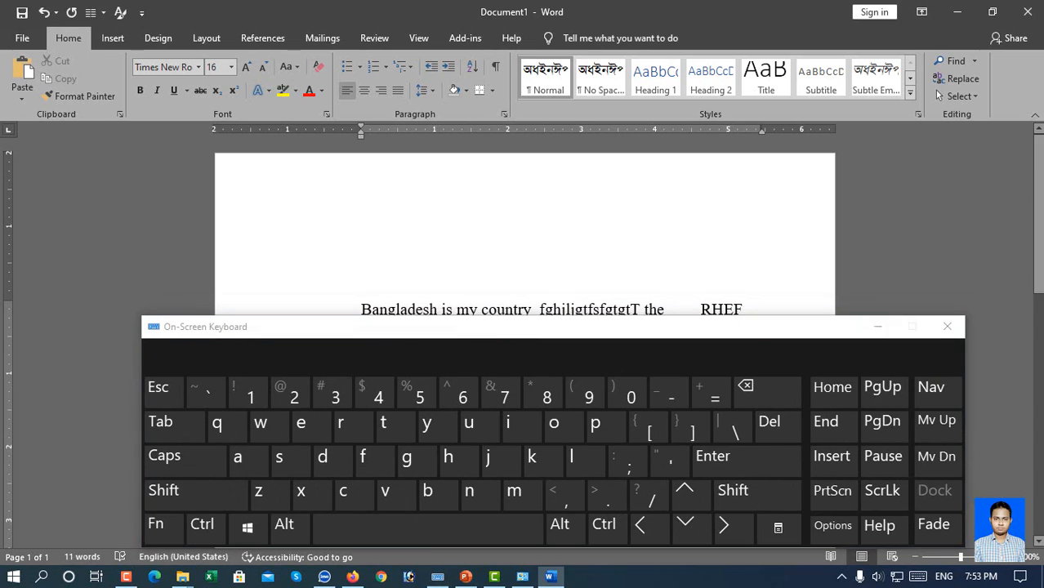
scroll(514, 279, "down", 3)
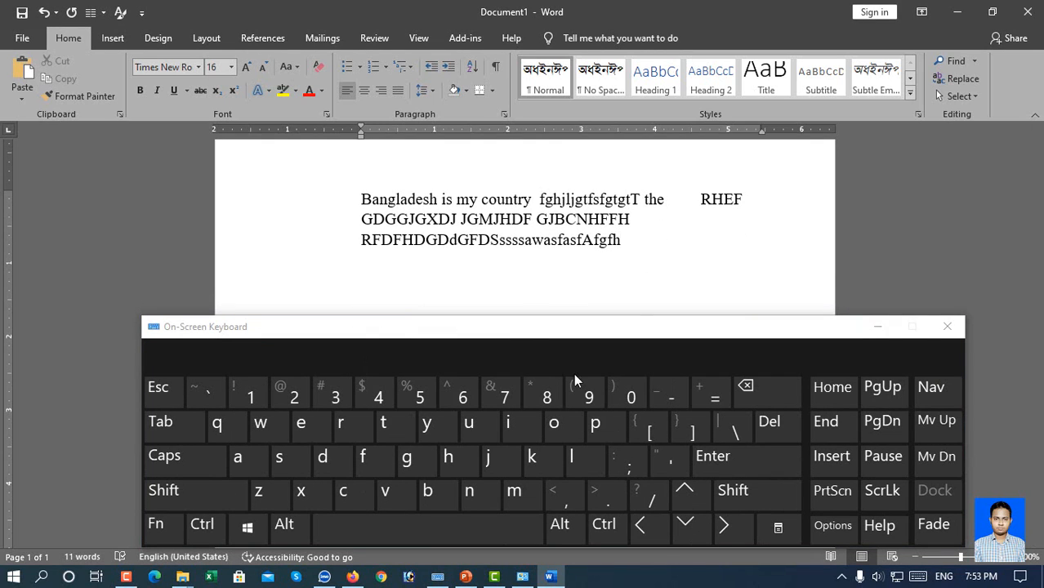
left_click(438, 199)
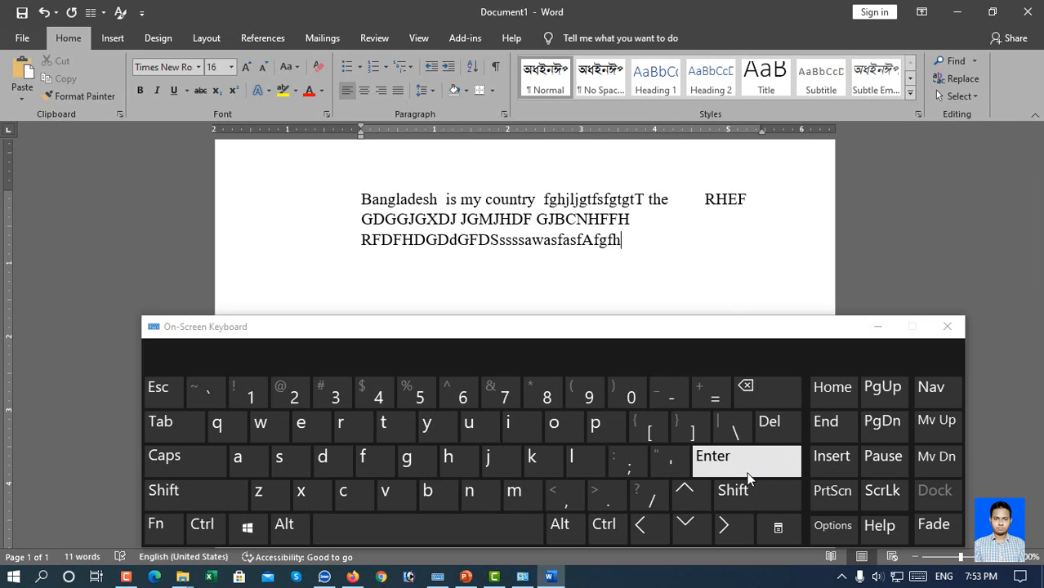
Step: Move the text cursor left, right, down and up around the words "Bangladesh is" using the On-Screen Keyboard
left_click(443, 200)
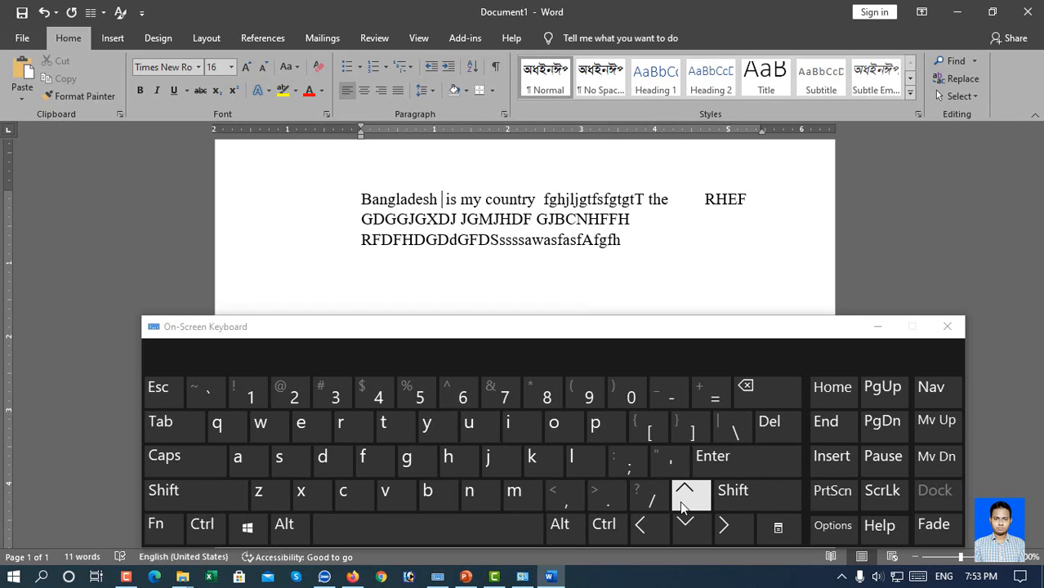
left_click(645, 527)
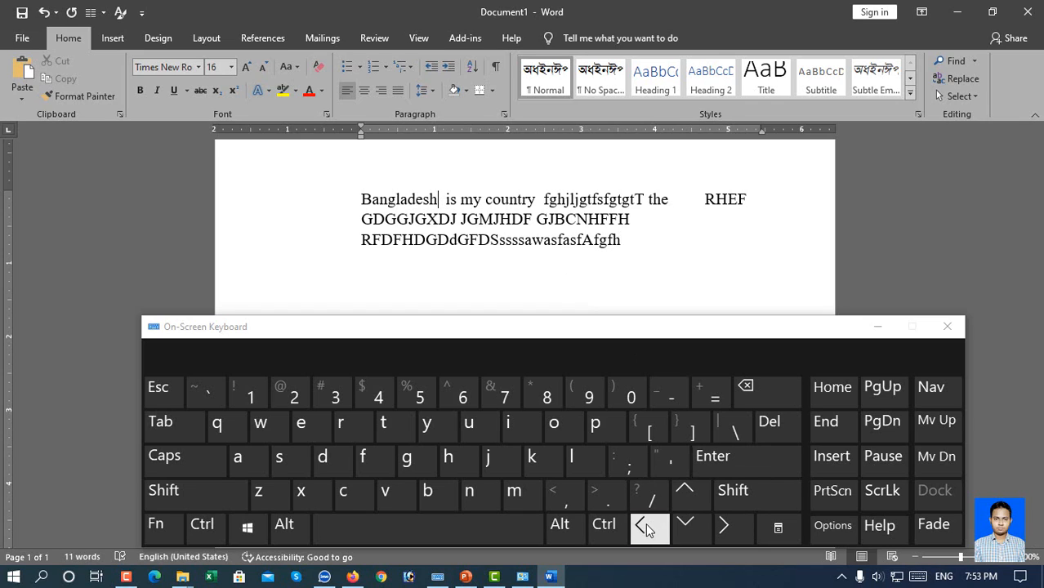
left_click(724, 533)
left_click(724, 533)
left_click(725, 533)
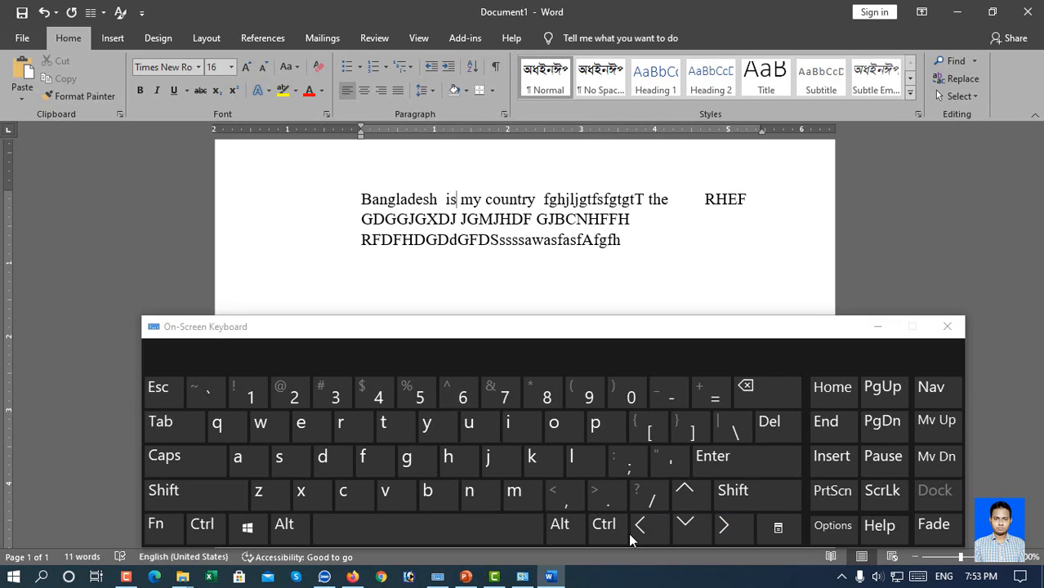
left_click(683, 532)
left_click(685, 489)
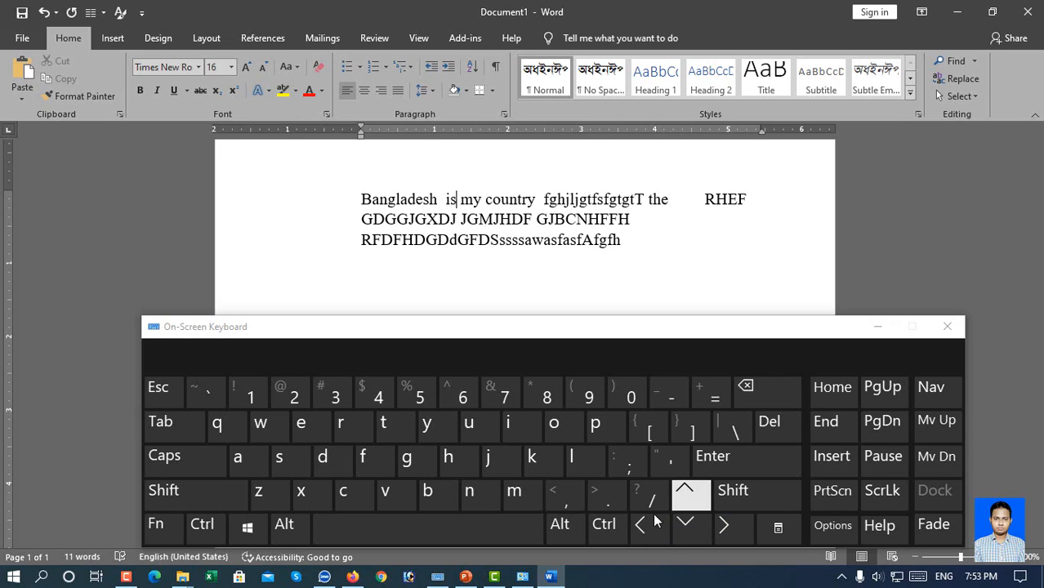
left_click(651, 525)
left_click(650, 525)
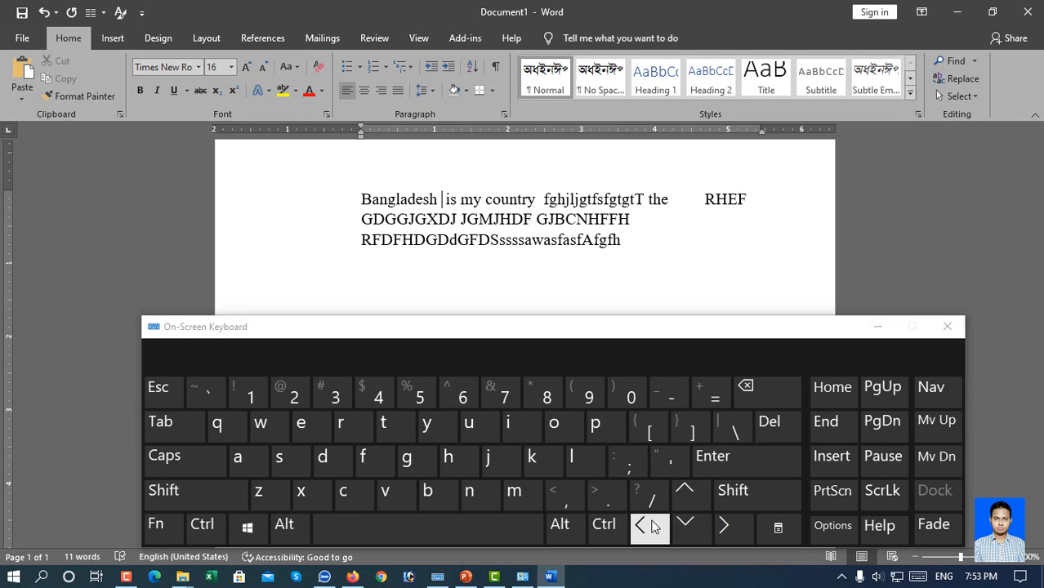
left_click(688, 525)
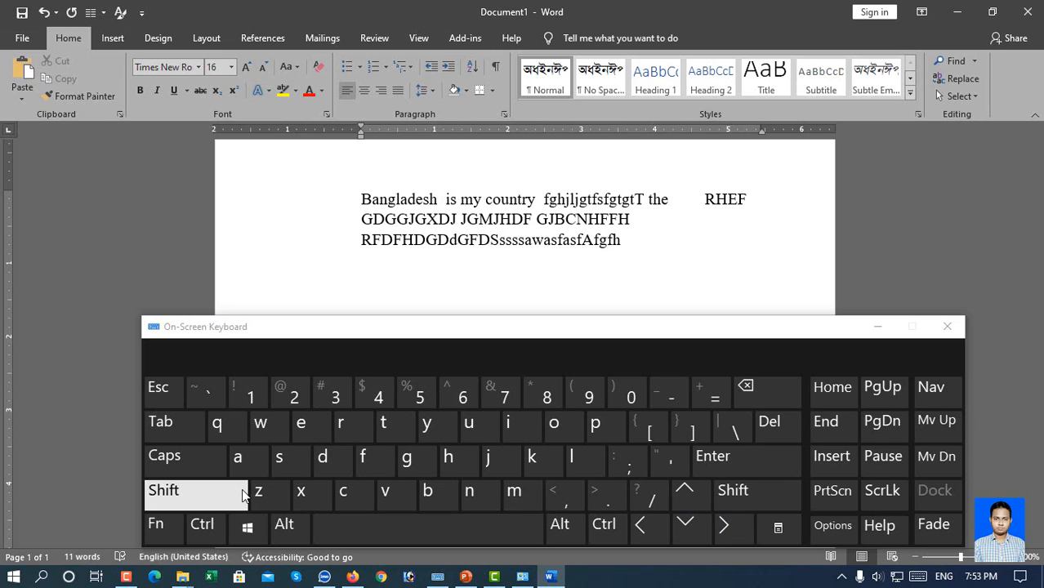
Step: Insert the words "the brown fox" between "Bangladesh" and "is" in the first line
left_click(412, 431)
left_click(449, 459)
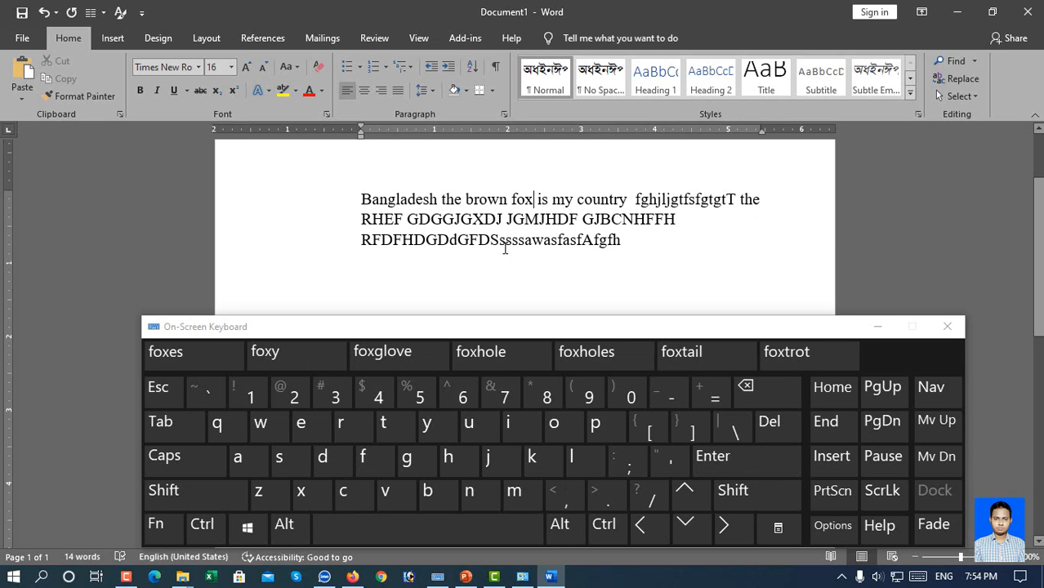
Step: Delete the word "the" before "brown fox" letter by letter using the On-Screen Keyboard
left_click(406, 219)
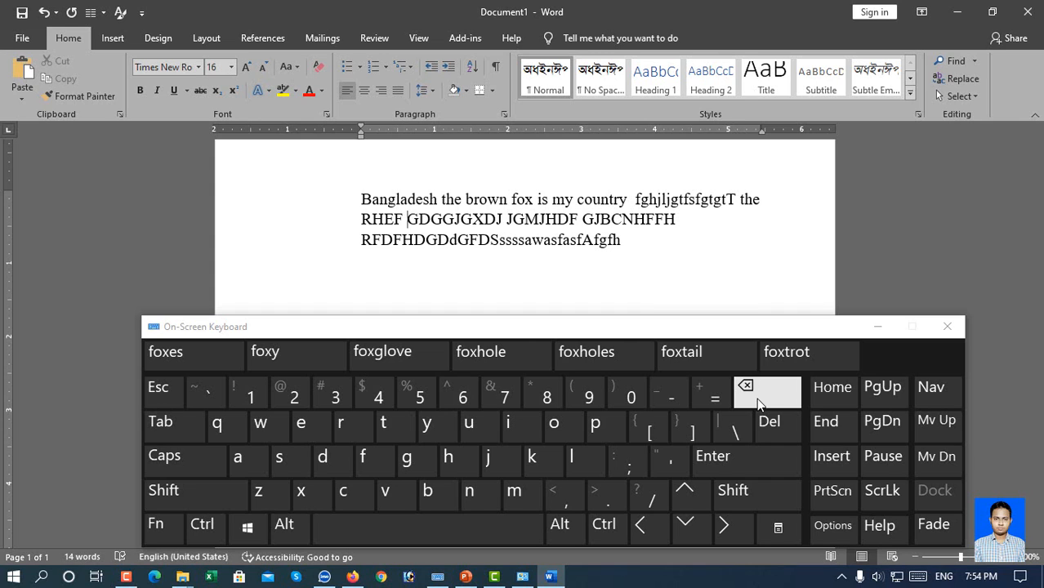
left_click(424, 204)
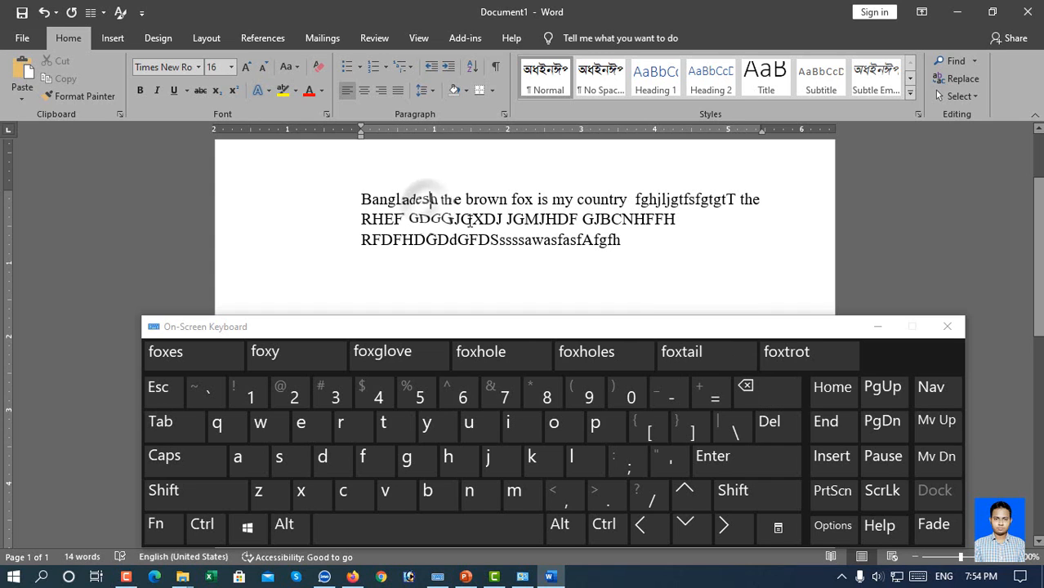
double_click(451, 201)
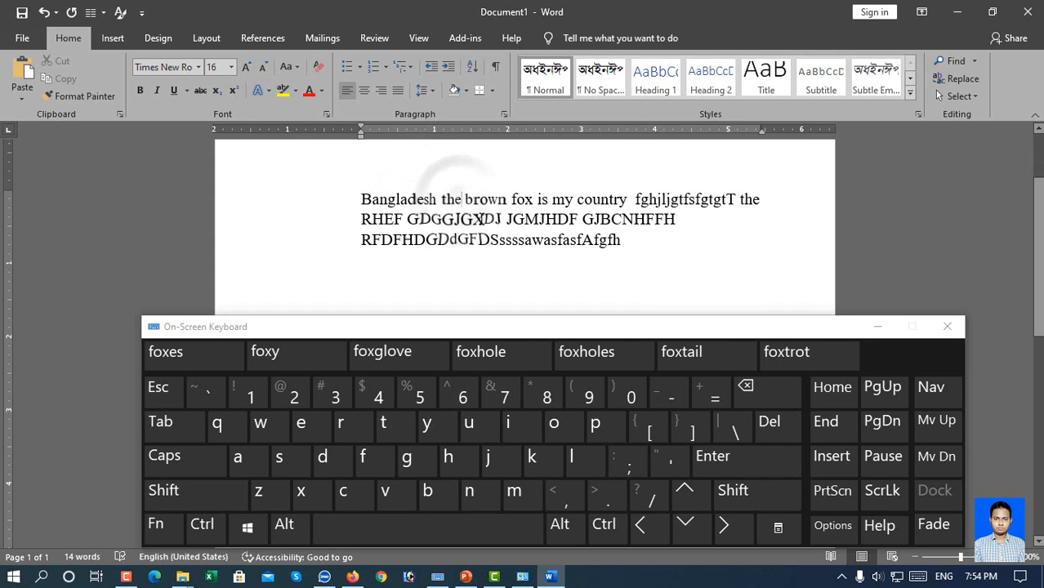
left_click(462, 200)
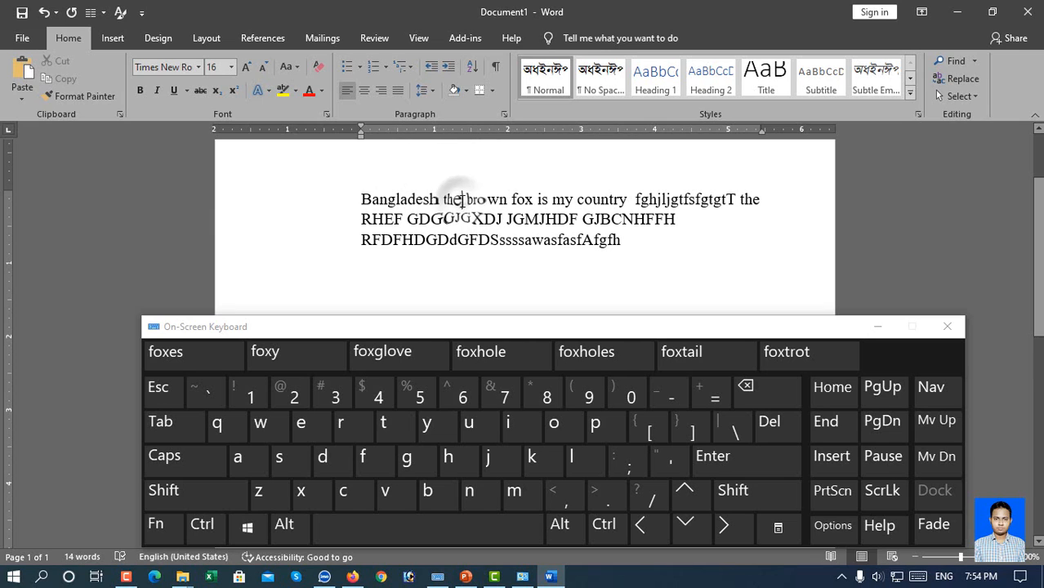
left_click(754, 397)
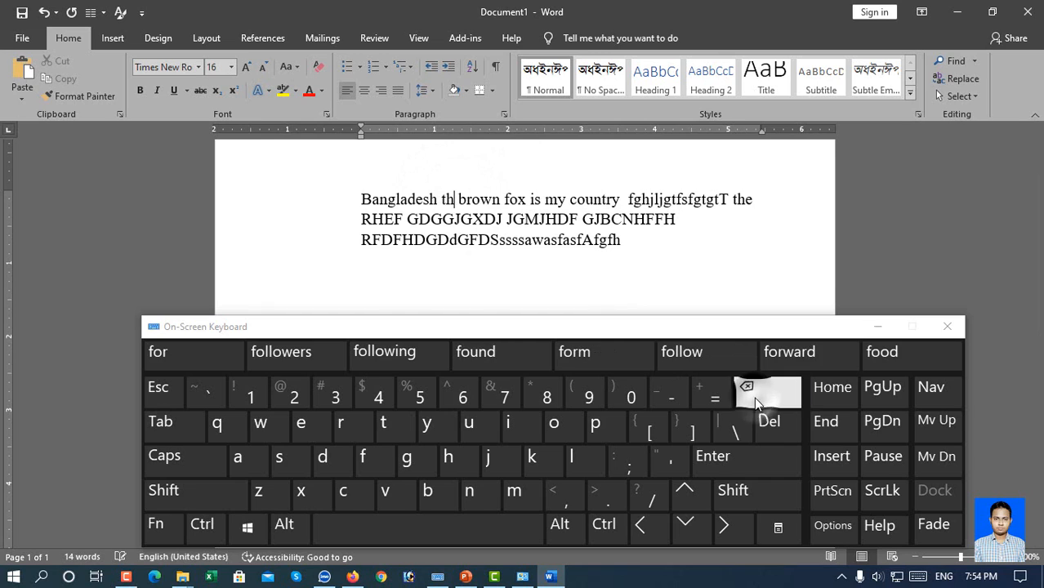
left_click(754, 397)
left_click(754, 396)
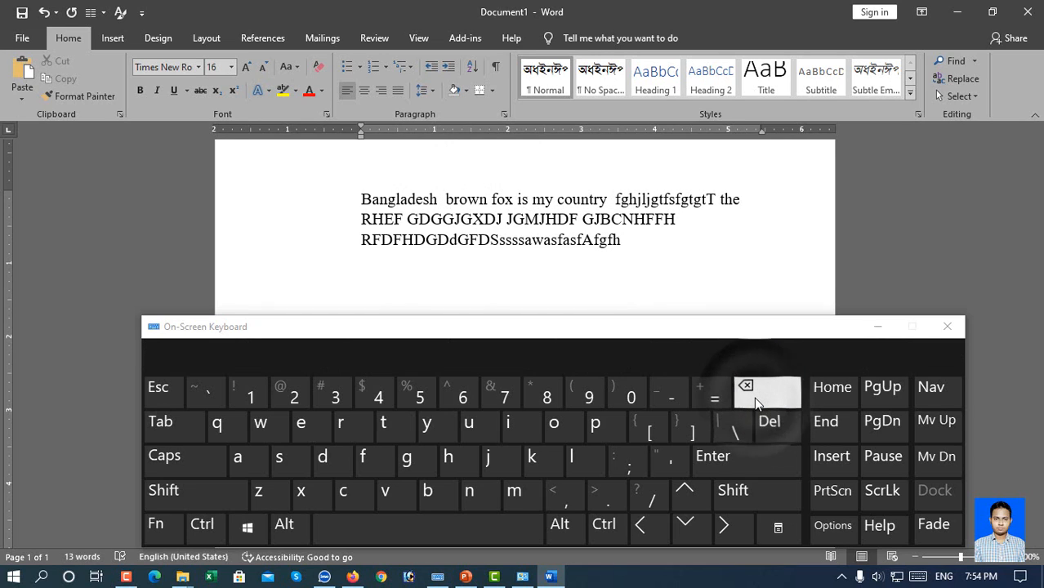
Step: Select and delete "RHEF GDGGJGXDJ" from the second line, and clear all remaining text from the document
left_click(502, 218)
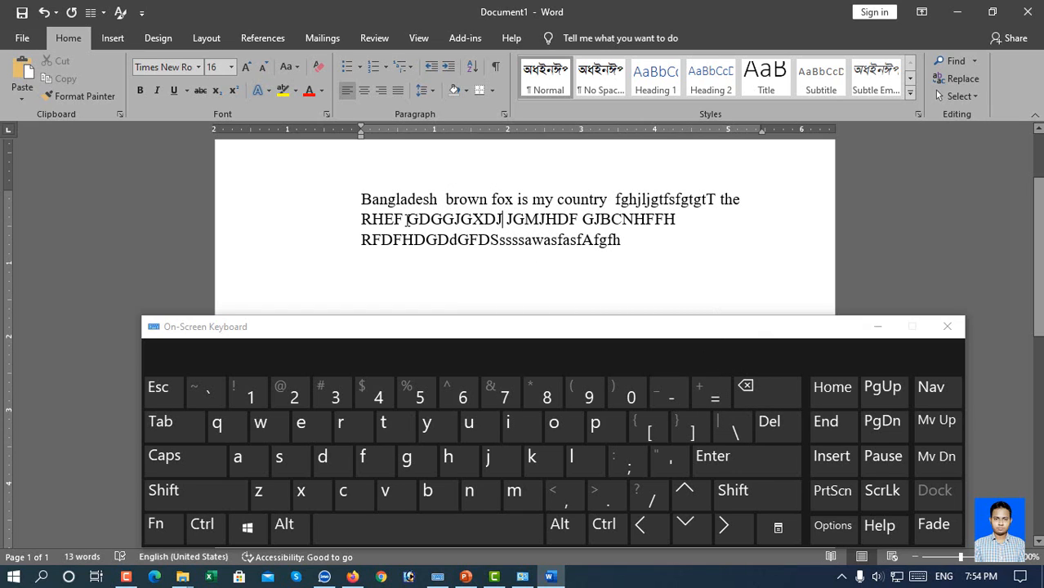
left_click_drag(407, 219, 504, 220)
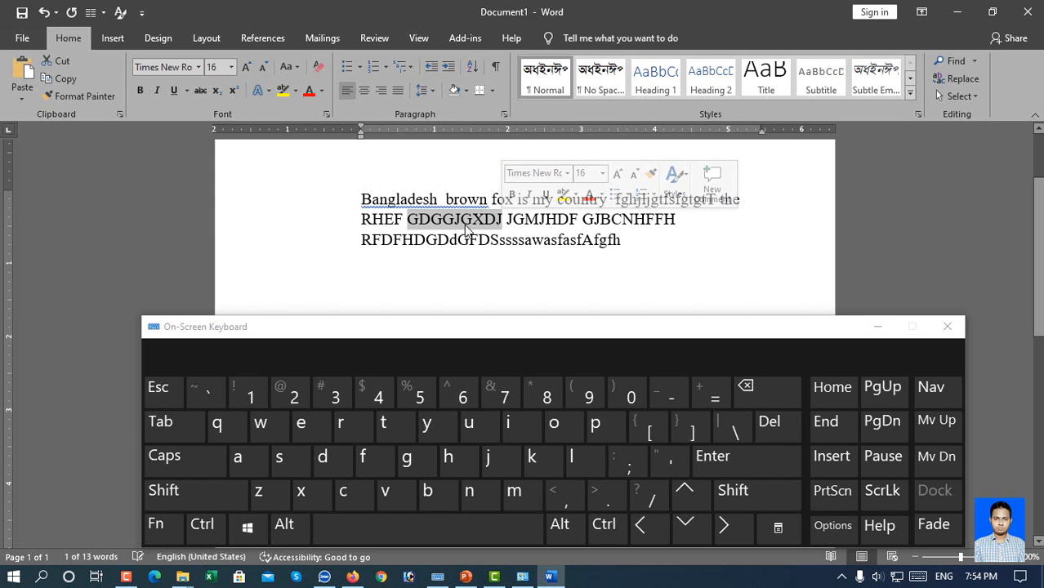
left_click(464, 221)
left_click_drag(362, 218, 503, 220)
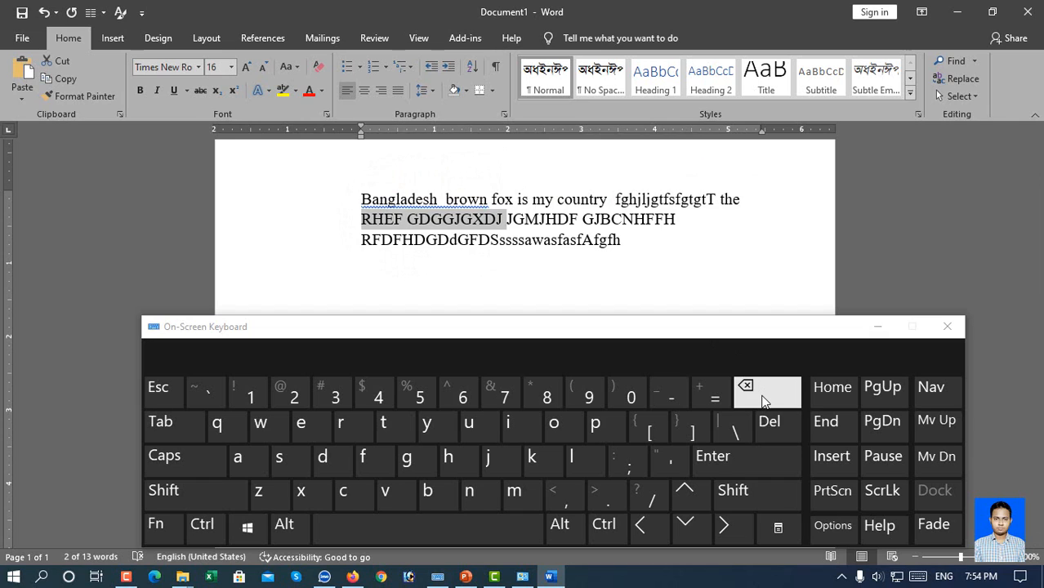
left_click(763, 398)
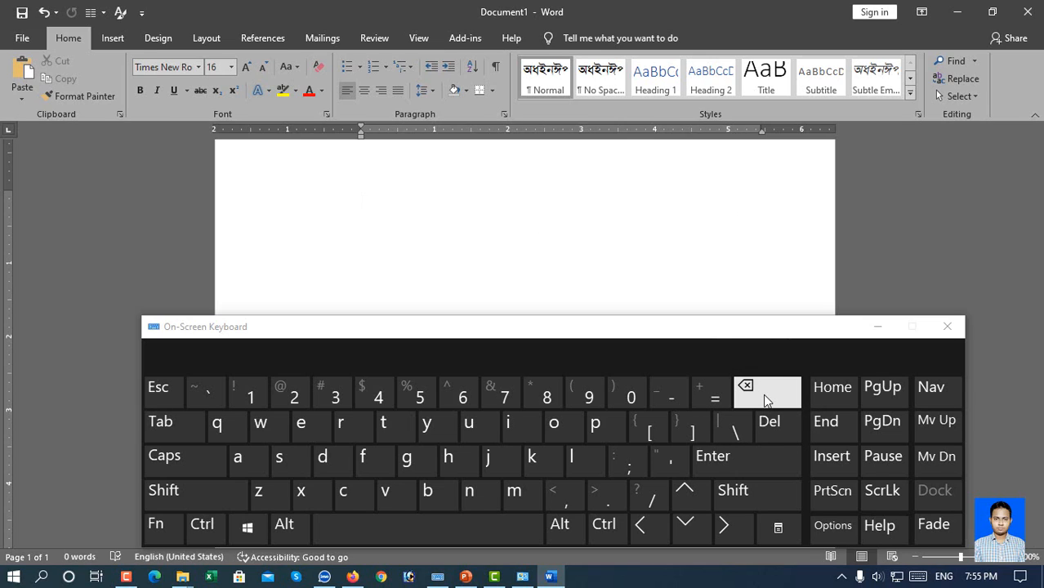
Step: Enter "the brown fox jumps quick over the lazy dog" and the word "bangladesh" in a new paragraph below it
type("the brow")
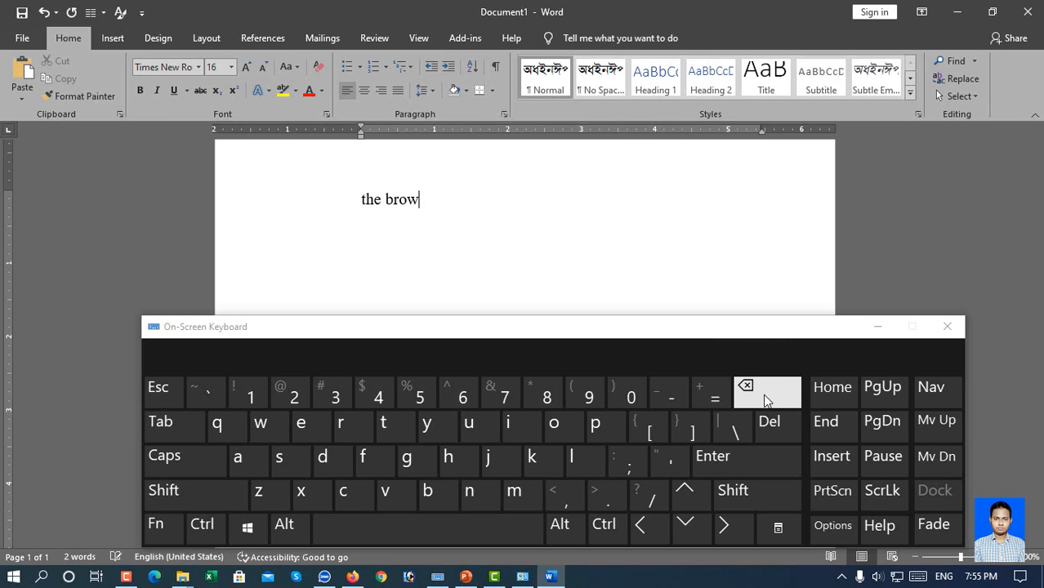
type("n fox jumps qu")
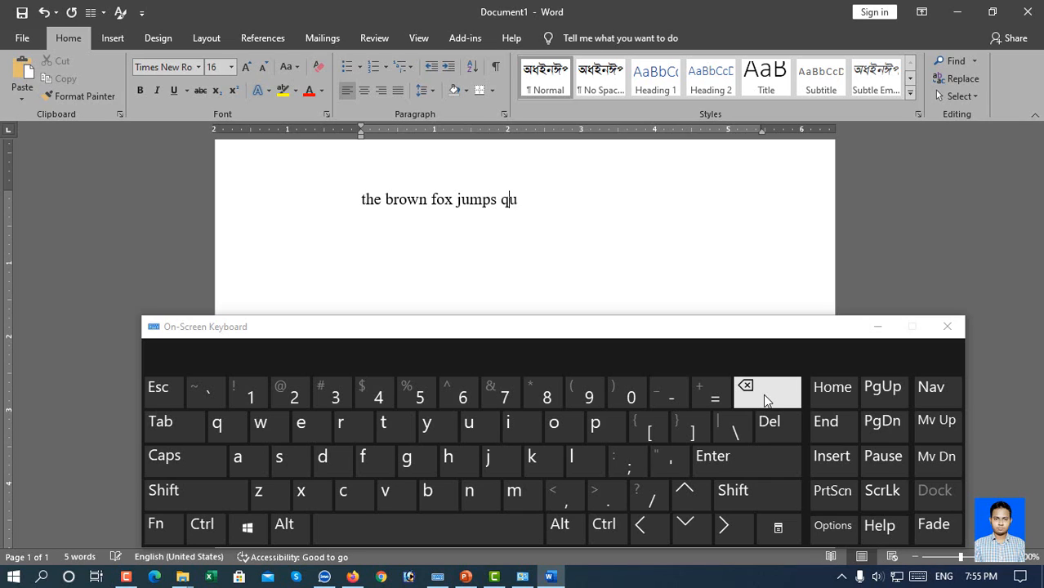
type("ick over the lazy dog")
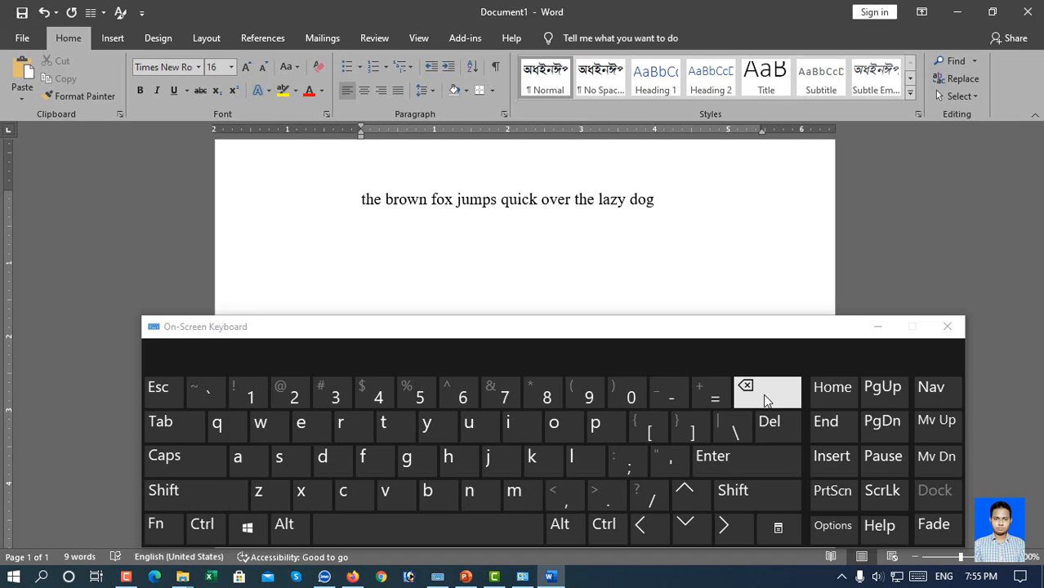
left_click(733, 470)
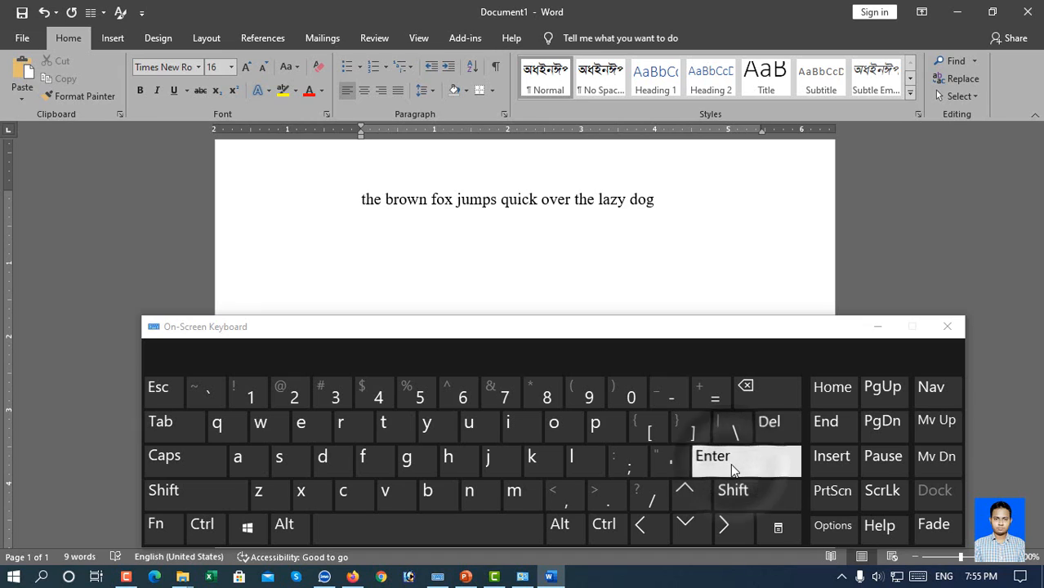
type("bangladesh")
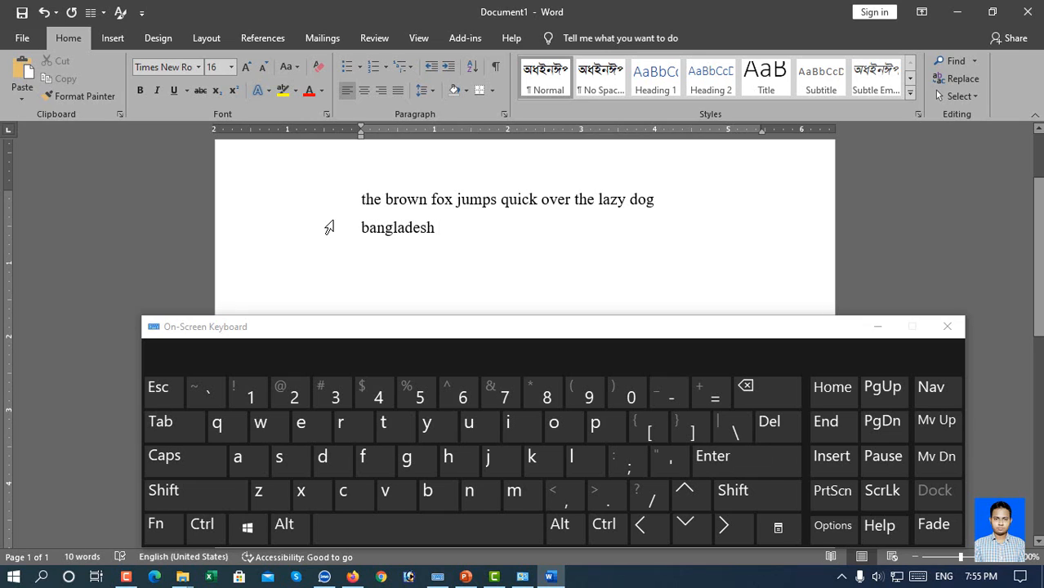
Step: Move the cursor word by word from the start of the first line to just before "jumps" using the On-Screen Keyboard
left_click(362, 199)
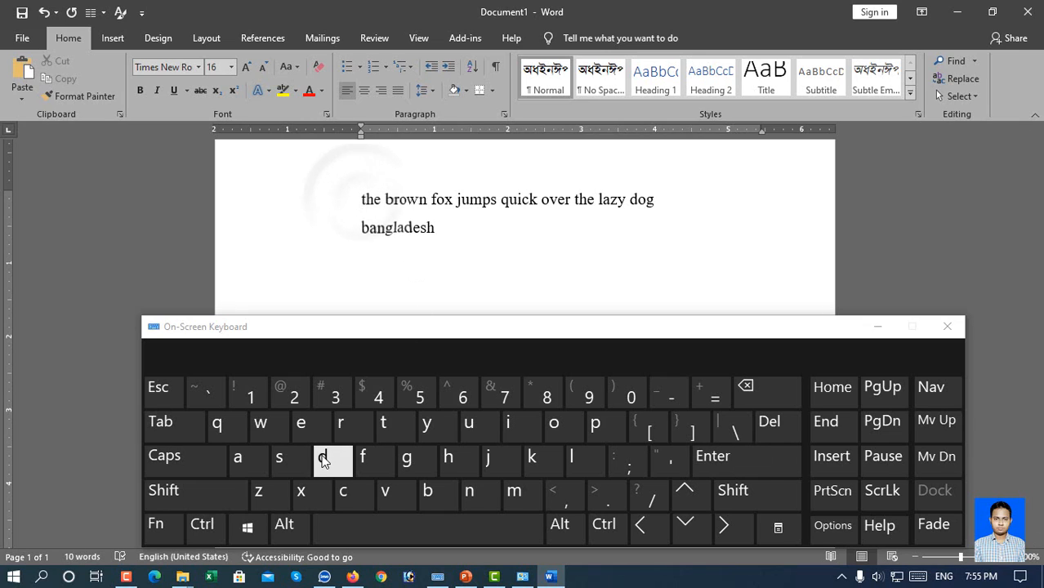
left_click(204, 529)
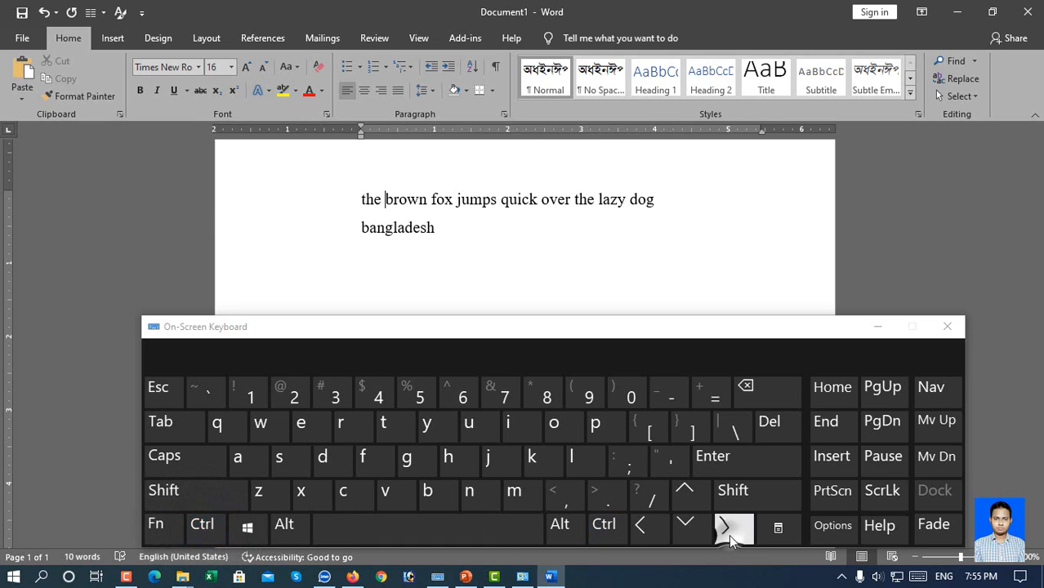
left_click(203, 527)
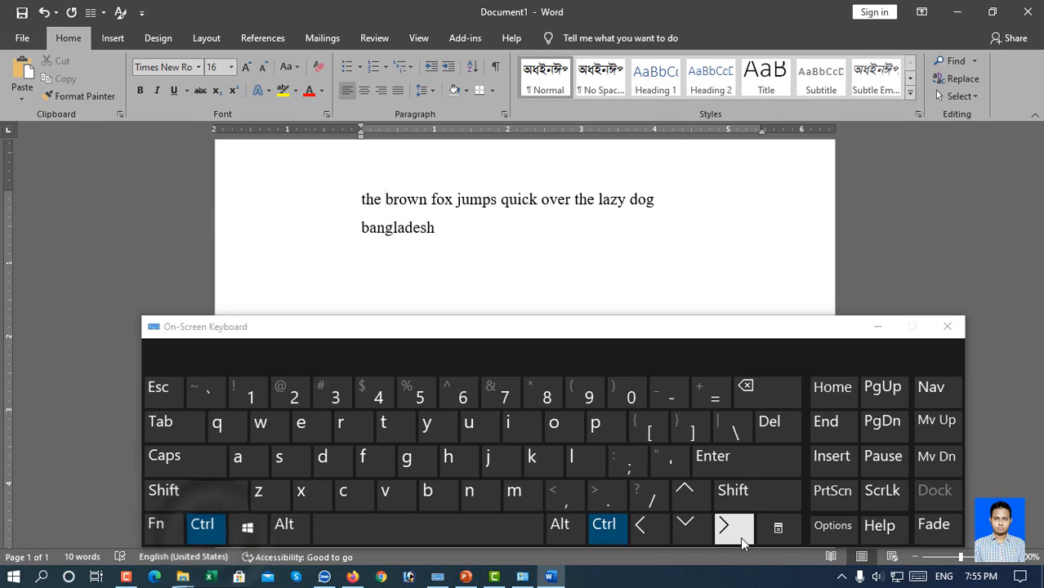
left_click(740, 536)
left_click(204, 525)
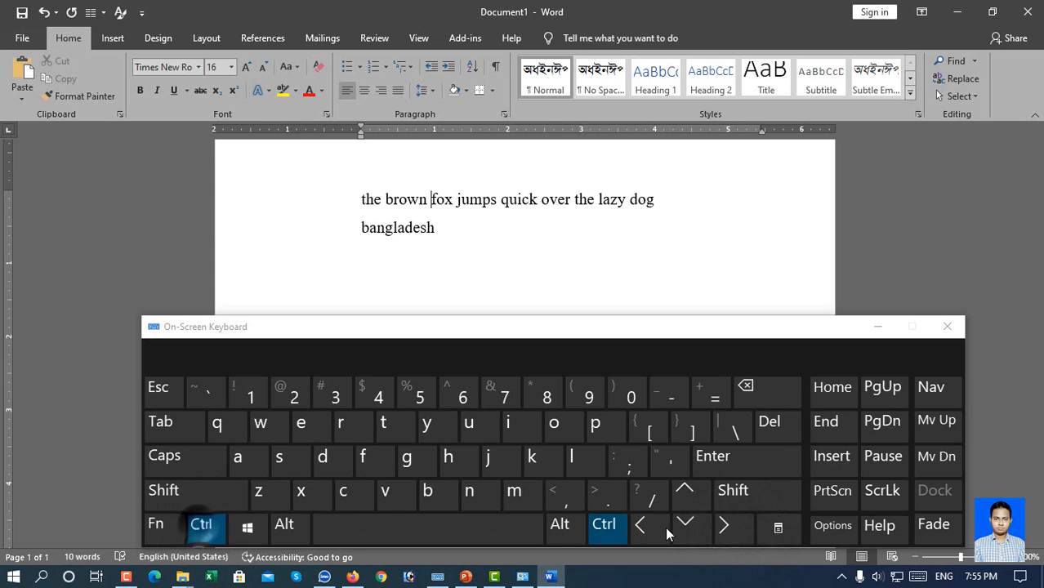
left_click(722, 531)
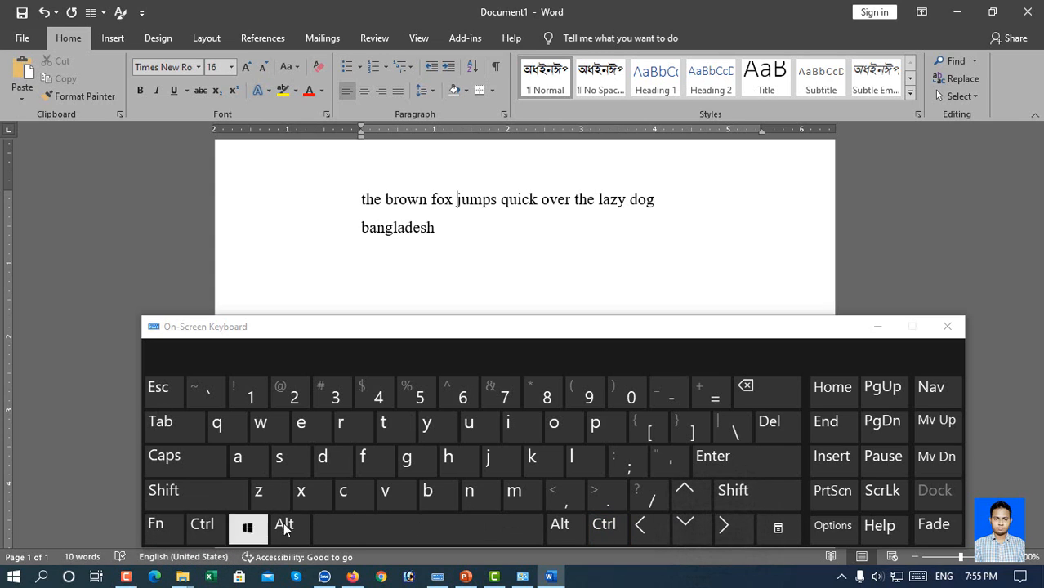
Step: Move the cursor character by character from before "jumps" to the end of "quick" with the On-Screen Keyboard
left_click(740, 528)
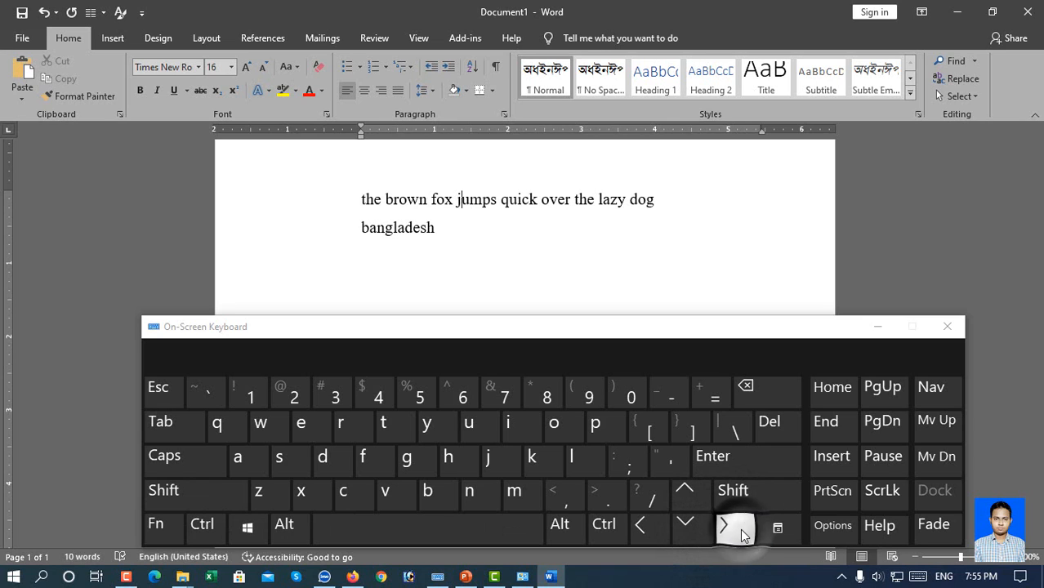
left_click(739, 529)
left_click(740, 528)
left_click(740, 528)
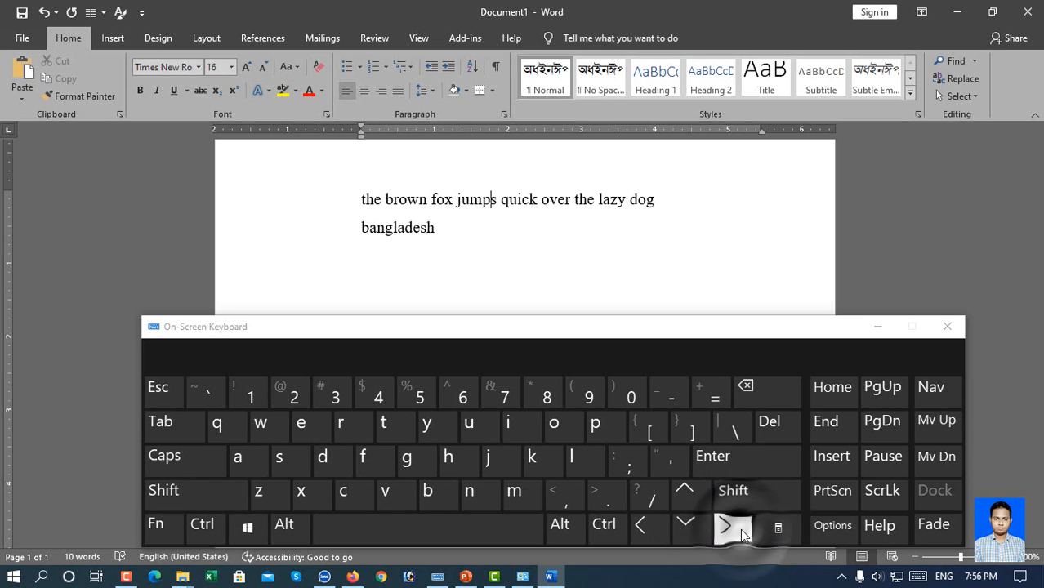
left_click(740, 528)
left_click(740, 529)
left_click(740, 529)
left_click(740, 529)
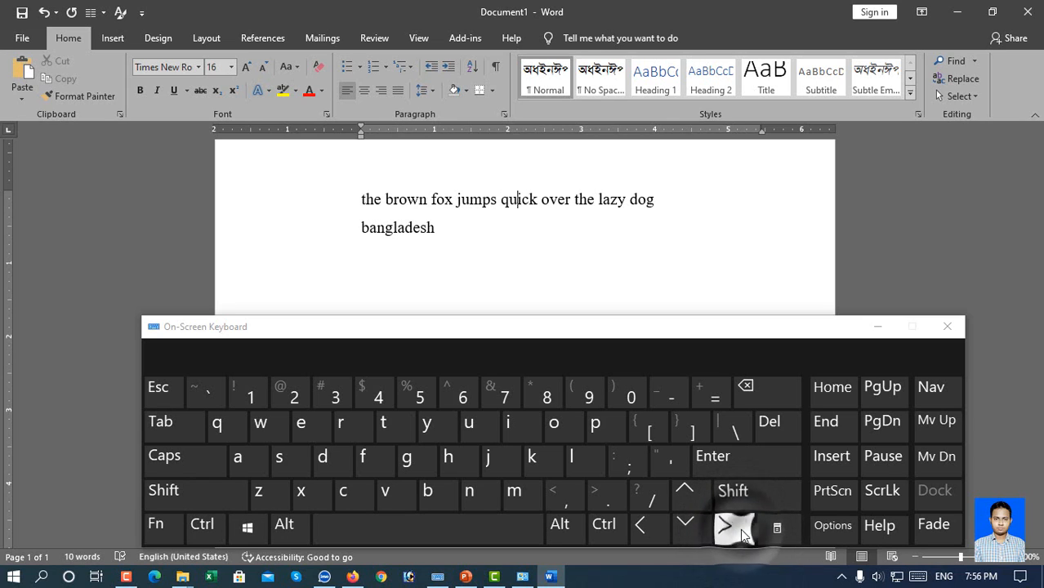
left_click(739, 528)
left_click(740, 528)
left_click(740, 529)
Step: Add a wide run of spaces and the words "is my motherland" after "bangladesh" on the second line
left_click(459, 232)
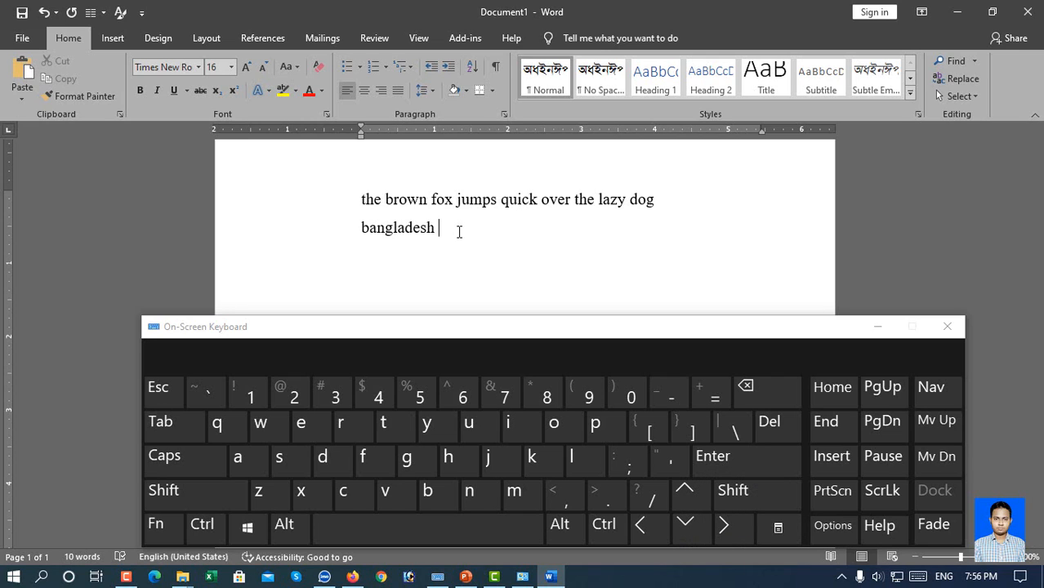
type("is my motherland")
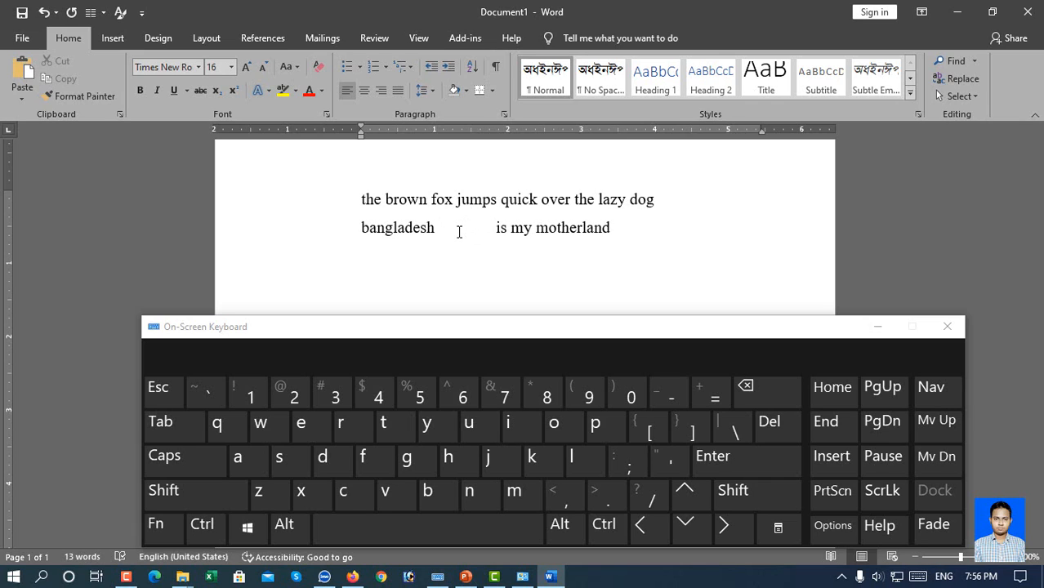
Step: Select and delete the run of spaces between "bangladesh" and "is", removing every space between the two words
key("shift+Left")
key("shift+Left")
key("shift+Left")
key("shift+Left")
key("shift+Left")
key("shift+Left")
key("shift+Left")
key("shift+Left")
key("shift+Left")
key("shift+Left")
key("shift+Left")
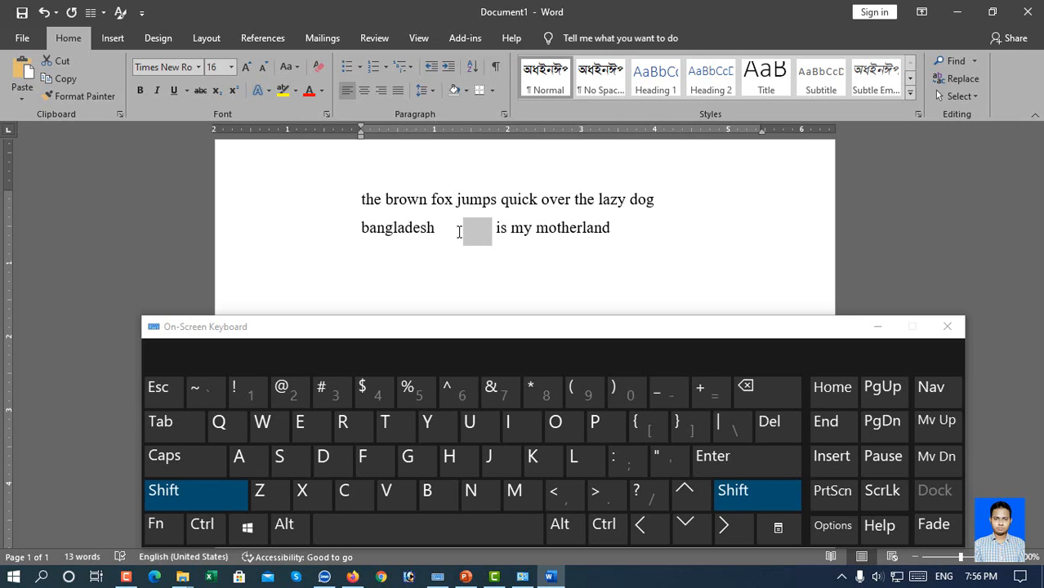
key("shift+Left")
key("shift+Left")
key("BackSpace")
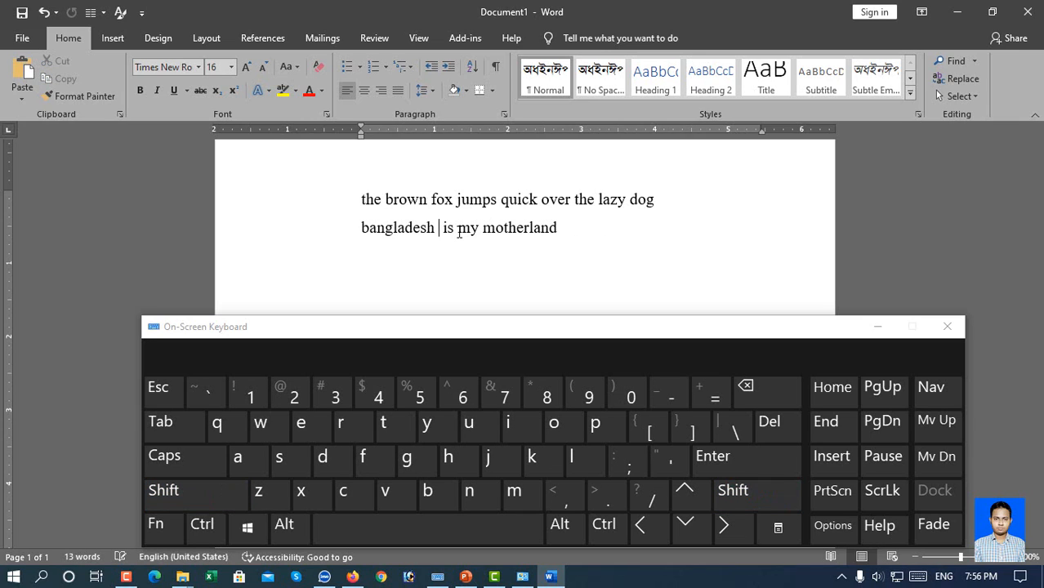
key("BackSpace")
key("BackSpace")
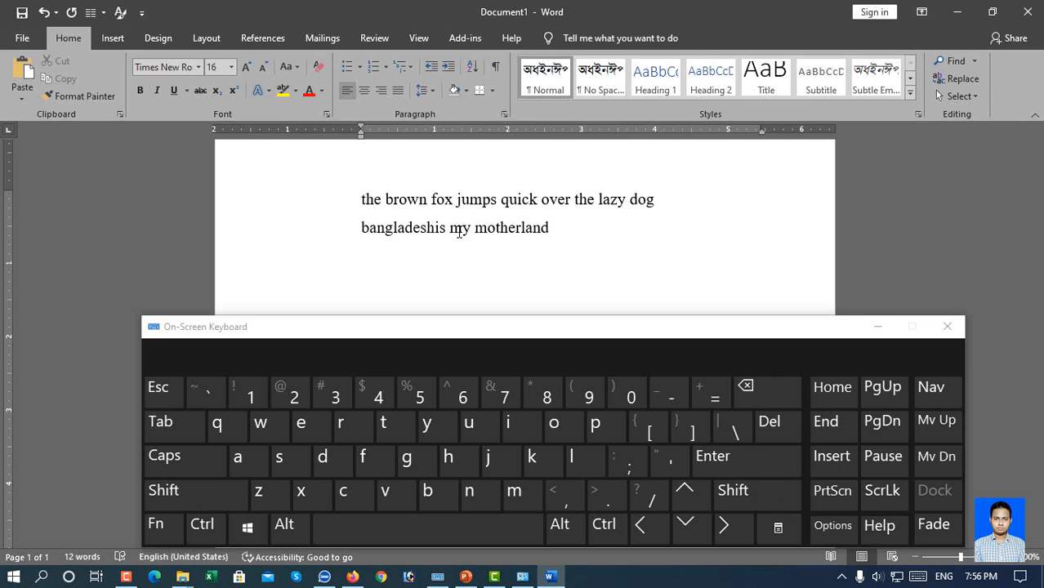
Step: Insert three tabs between "bangladesh" and "is" on the second line
key("Tab")
key("Tab")
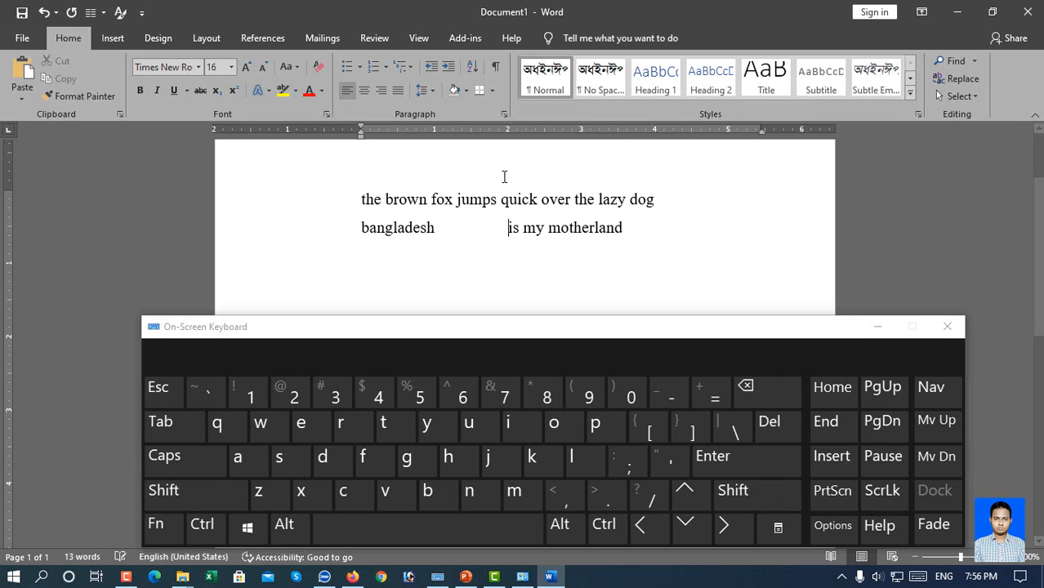
key("Tab")
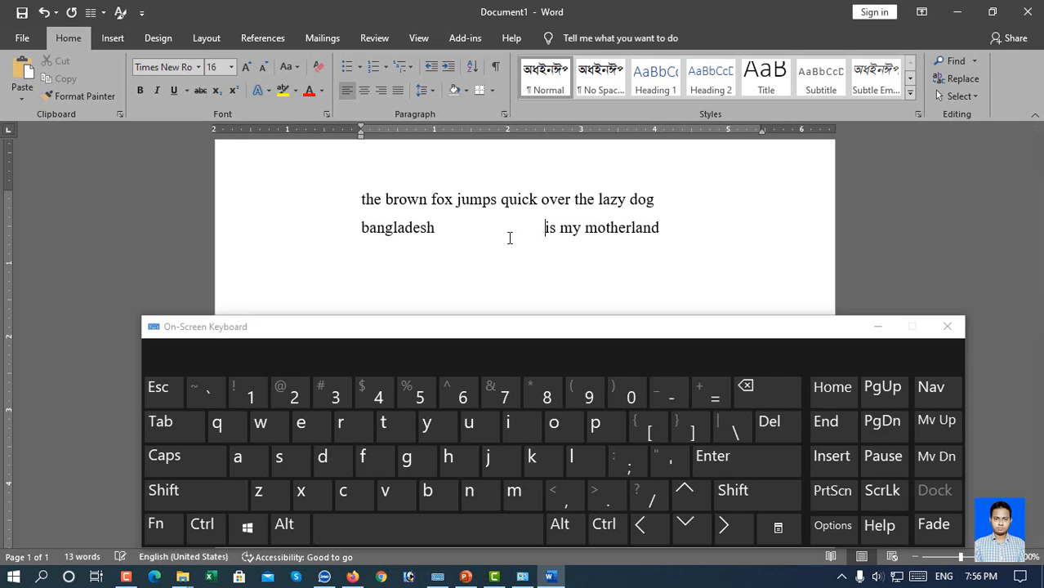
Step: Select and delete all the tab spacing between "bangladesh" and "is"
left_click_drag(539, 231, 436, 230)
left_click(473, 233)
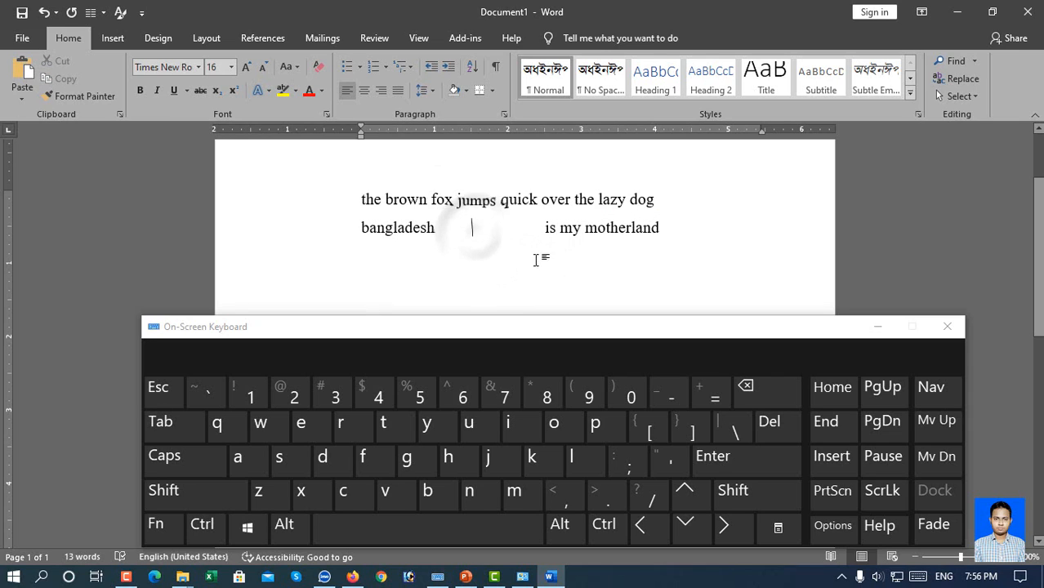
left_click_drag(540, 228, 448, 229)
key("BackSpace")
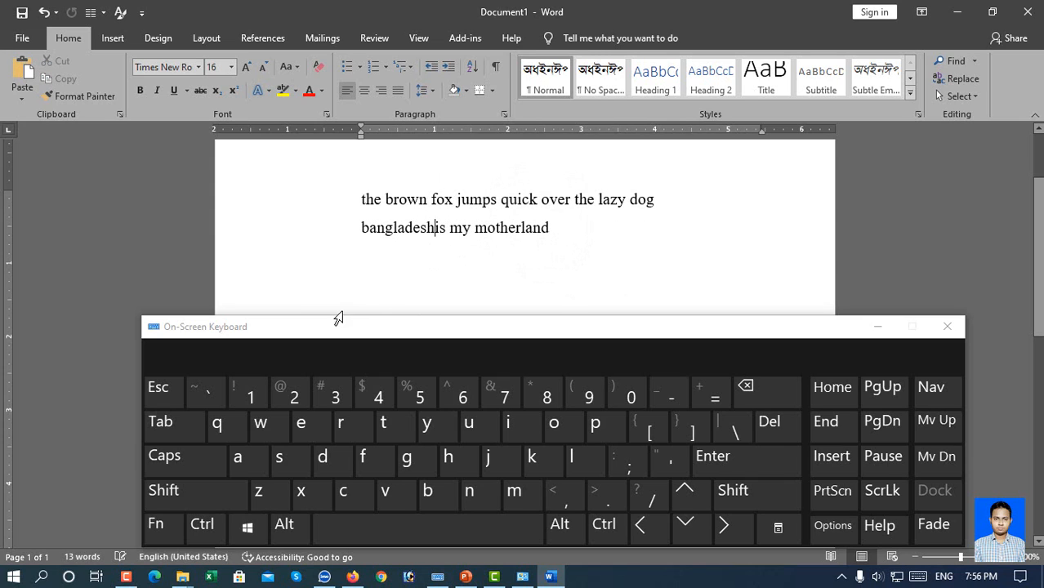
Step: Insert four tabs between "bangladesh" and "is" using the On-Screen Keyboard
left_click(169, 424)
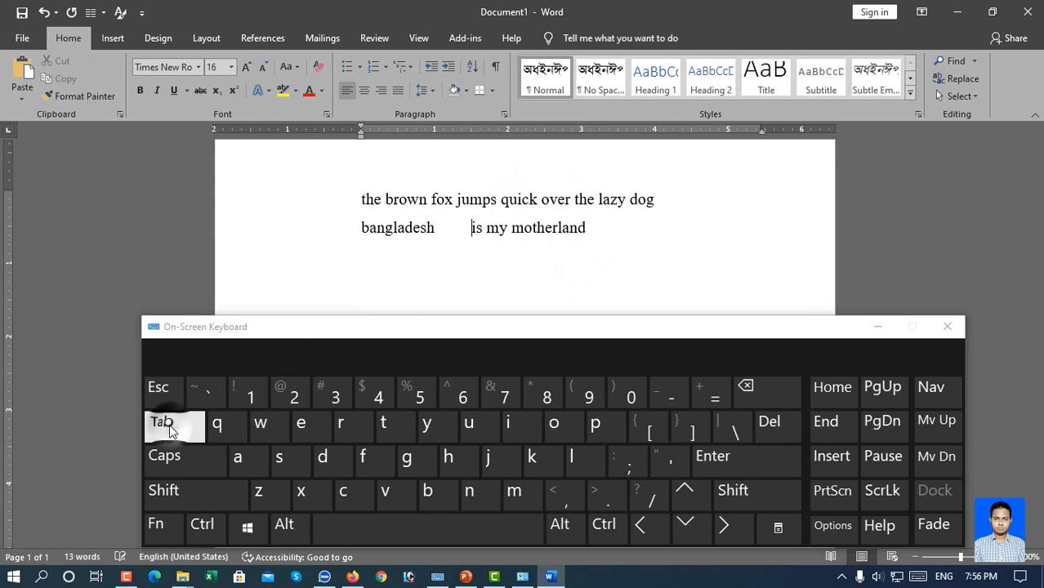
left_click(169, 424)
left_click(169, 424)
left_click(169, 423)
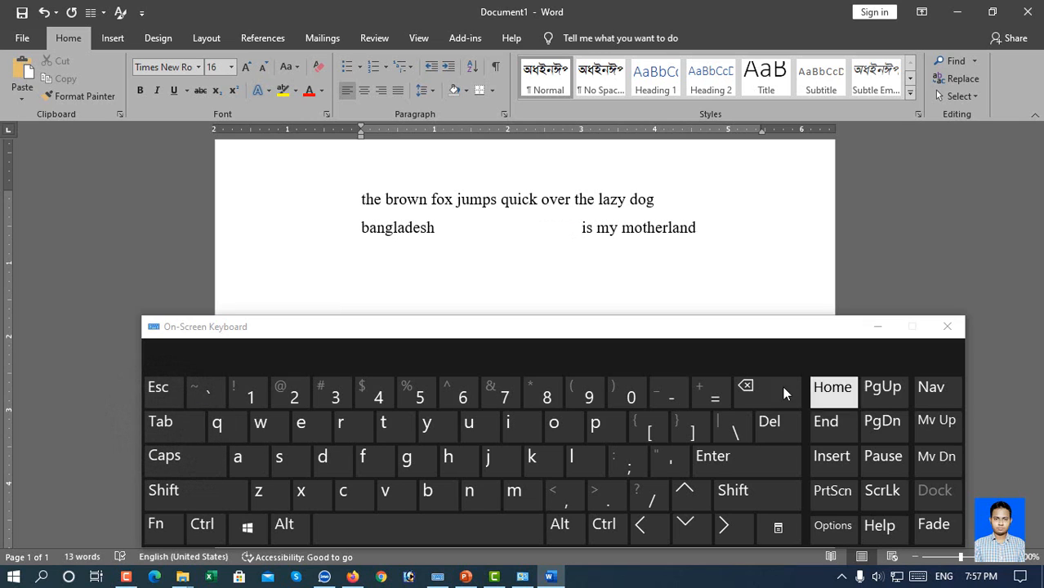
Step: Insert the word "india" between "jumps" and "quick", and jump the cursor to the start and the end of the first line
left_click(497, 196)
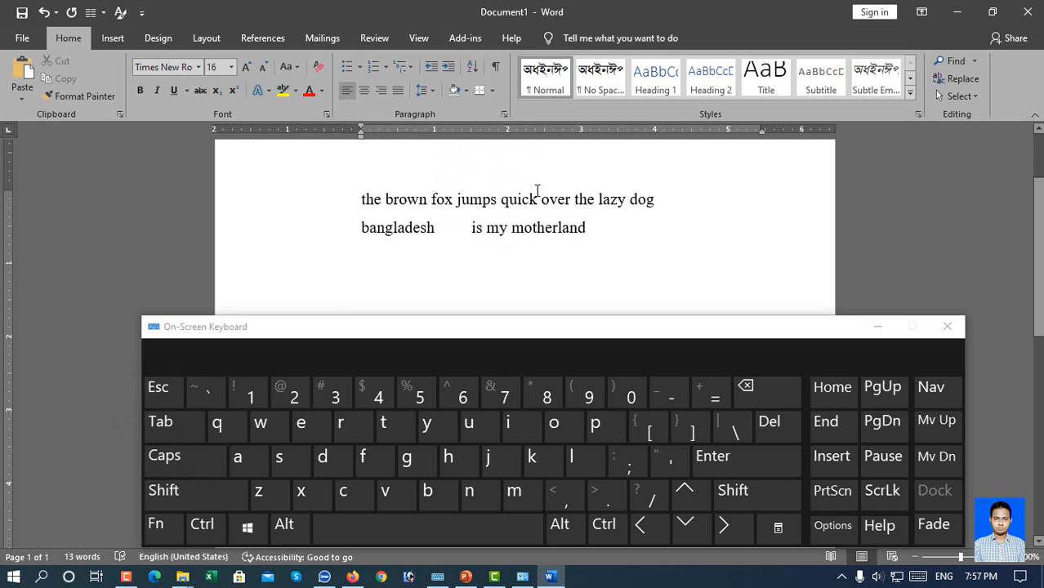
type("india")
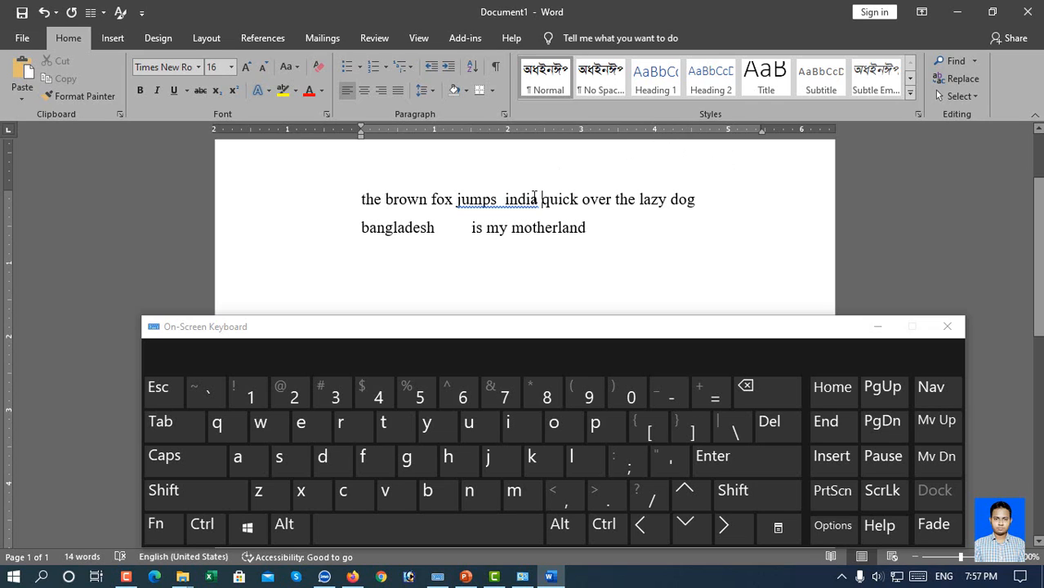
left_click(841, 395)
left_click(828, 425)
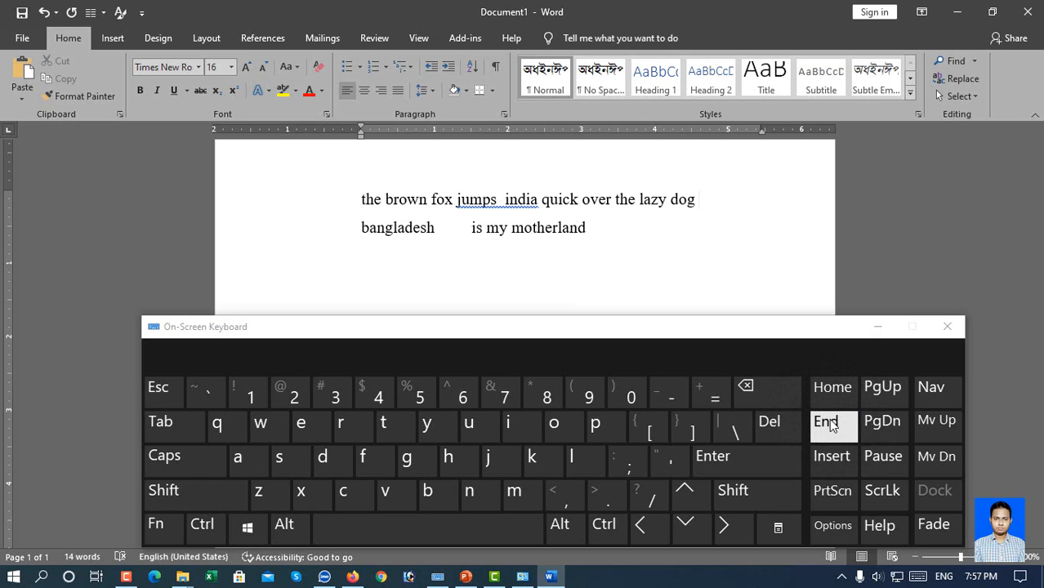
Step: Toggle Insert mode on the On-Screen Keyboard and enter a few "g" letters after "dog" on the first line
left_click(833, 457)
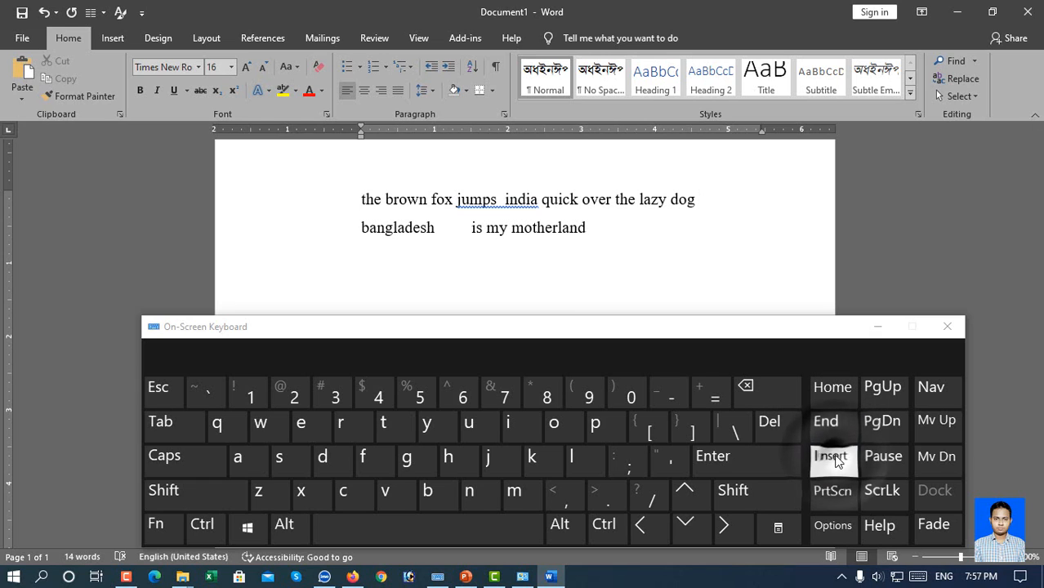
type("ggggg")
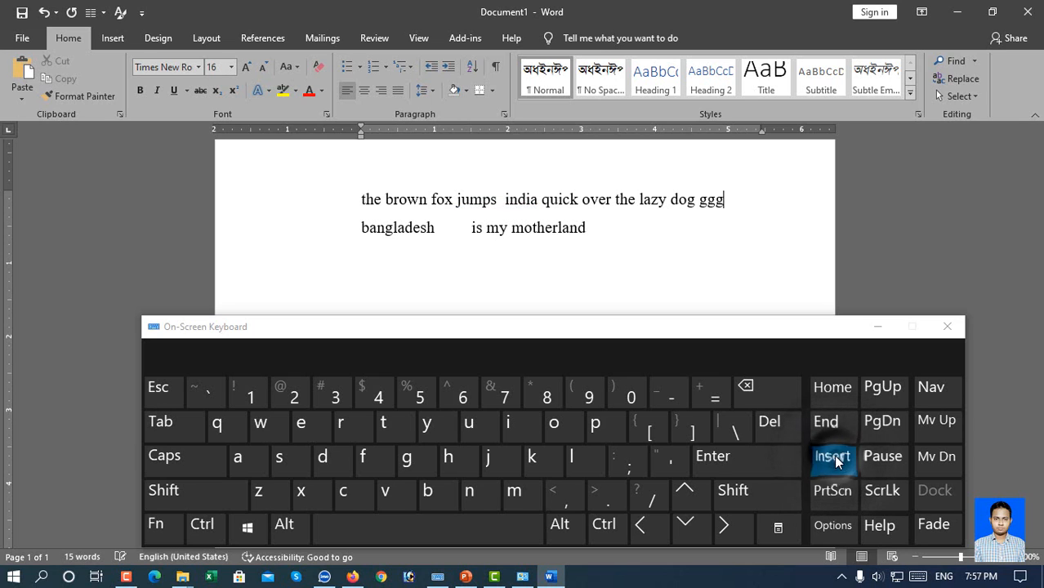
type("gg")
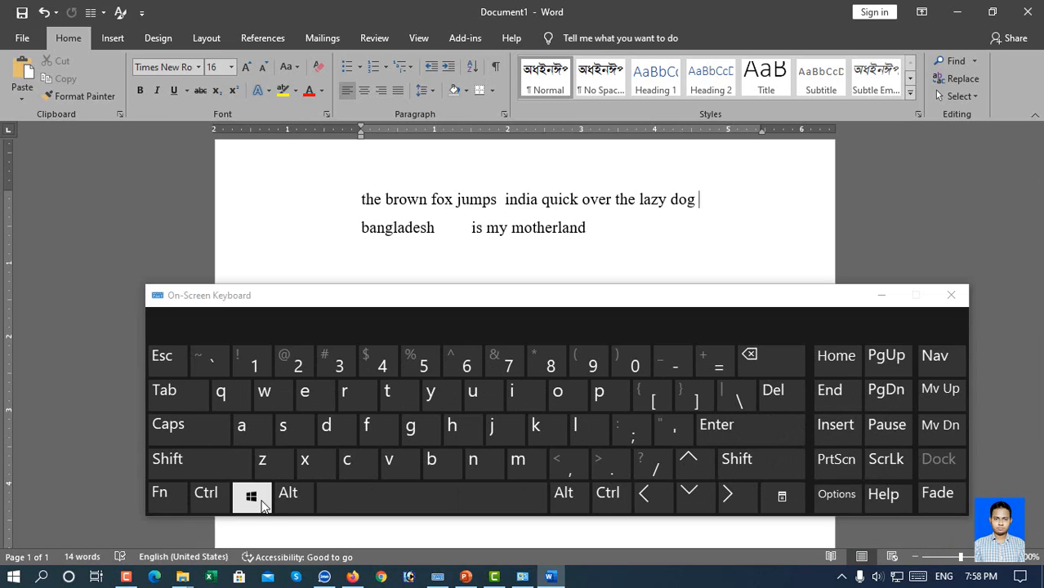
Step: Open the Windows Start menu from the On-Screen Keyboard and close it again
left_click(262, 505)
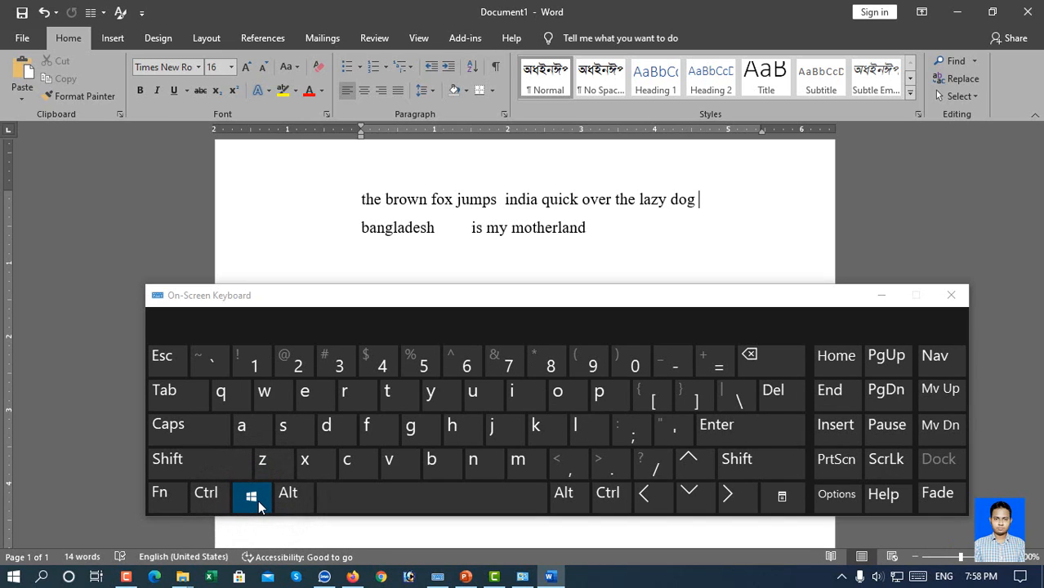
left_click(257, 504)
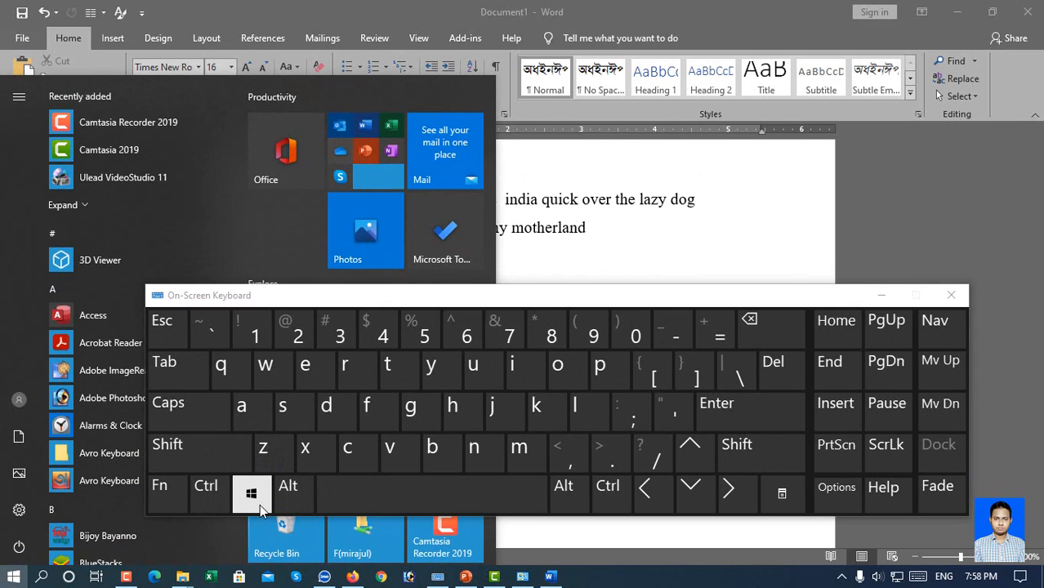
left_click(260, 503)
left_click(261, 503)
left_click(261, 503)
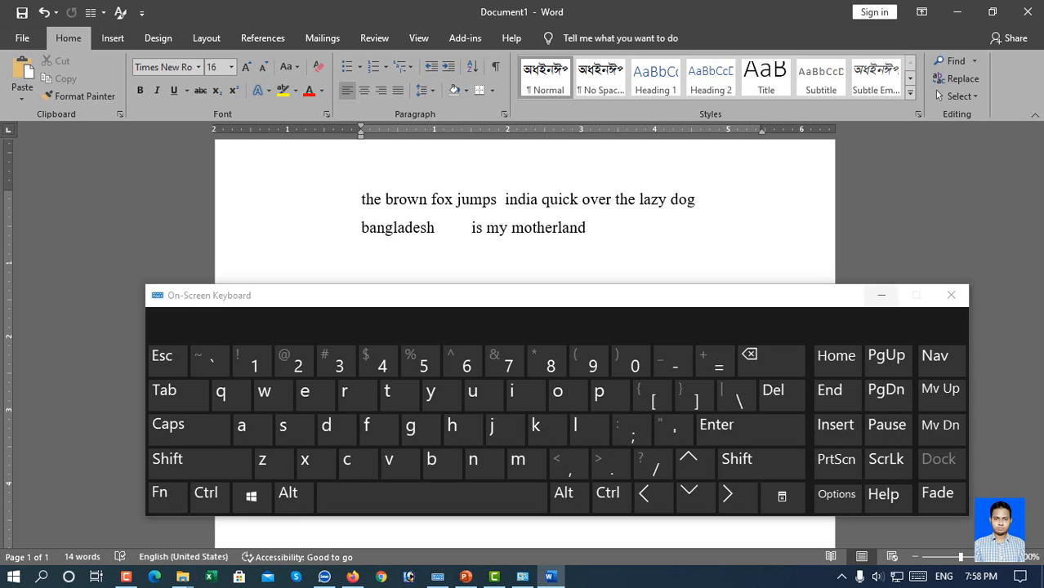
Step: Minimize Word, reduce the On-Screen Keyboard's height slightly, and minimize the keyboard to clear the desktop
left_click(968, 11)
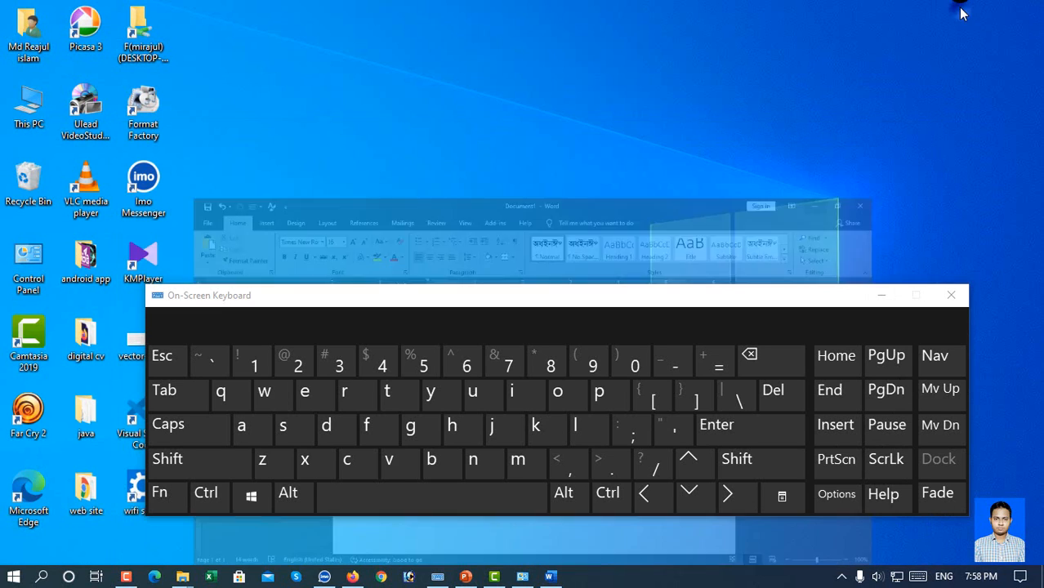
mouse_move(664, 286)
left_mouse_down()
mouse_move(608, 373)
mouse_move(654, 295)
left_mouse_up()
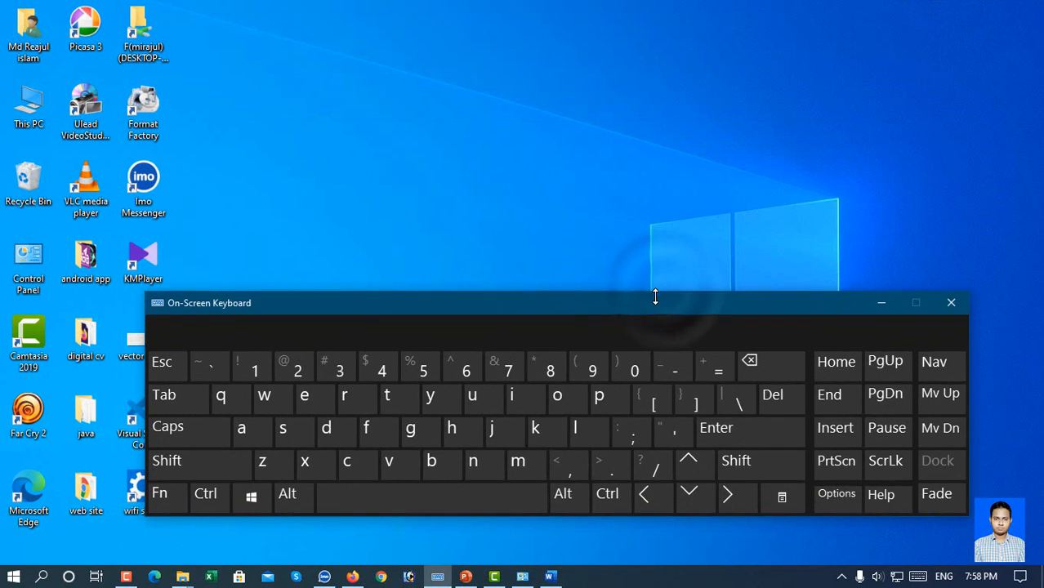
left_click(878, 303)
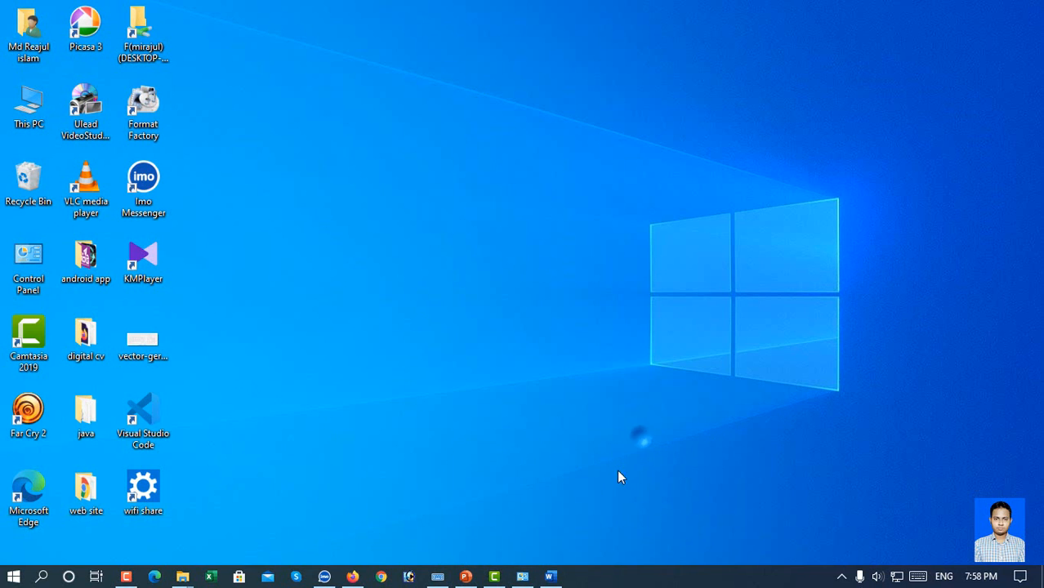
Step: Bring Word up and minimize it again, and restore the On-Screen Keyboard over the desktop
left_click(550, 577)
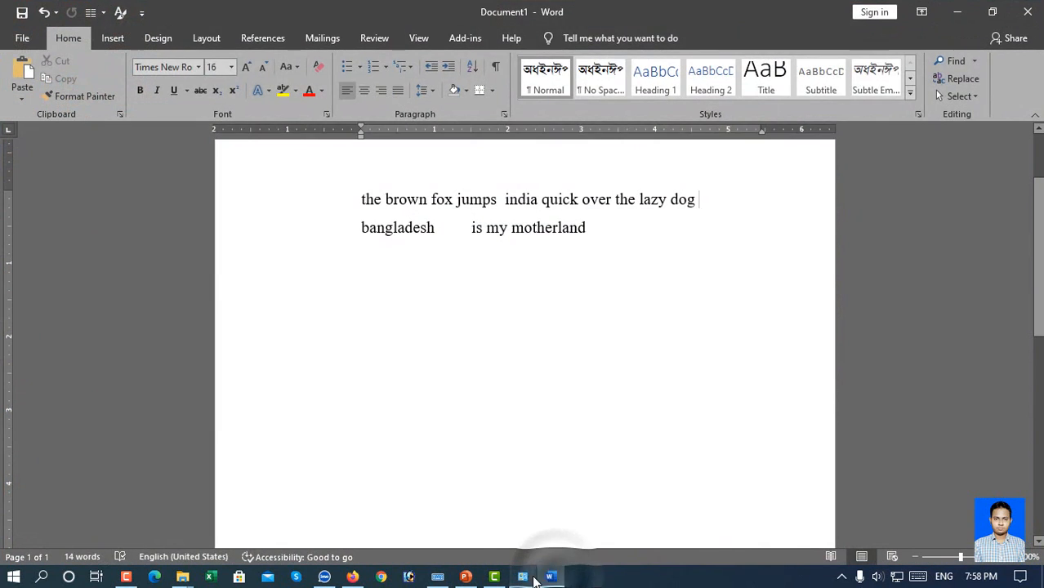
left_click(541, 577)
left_click(434, 578)
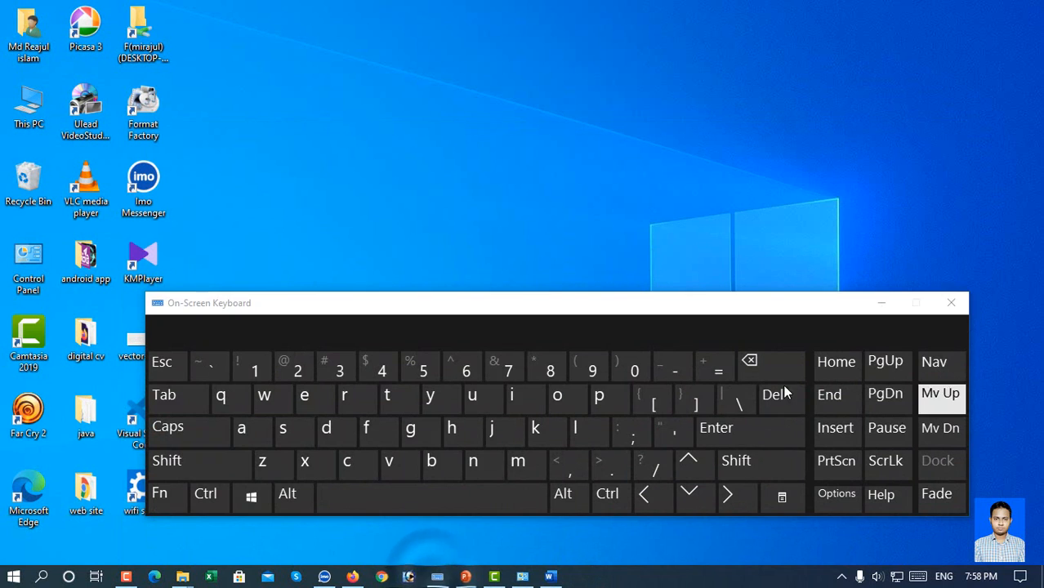
Step: Move the On-Screen Keyboard lower on the desktop, switch back to Word and place the cursor in the second line
left_click_drag(739, 310, 705, 345)
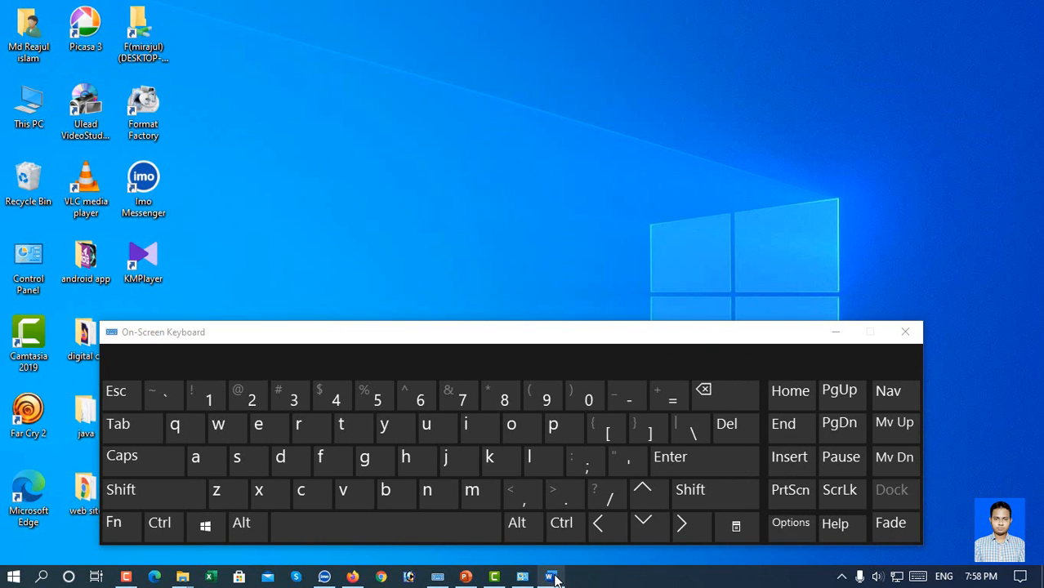
left_click(553, 578)
left_click(496, 328)
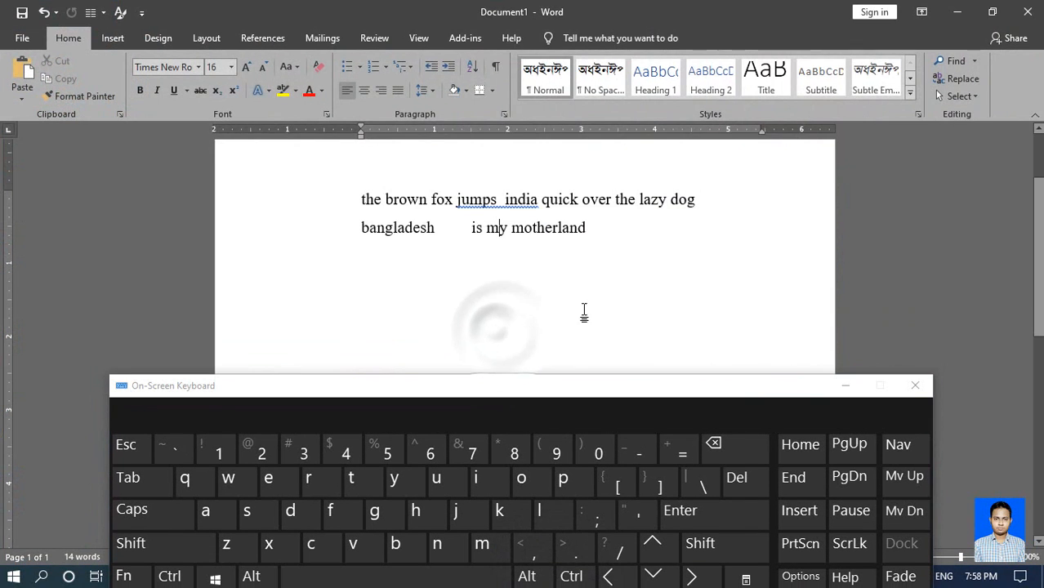
Step: Start new lines below the sentence "bangladesh is my motherland" and paste the captured desktop screenshot there
key("Return")
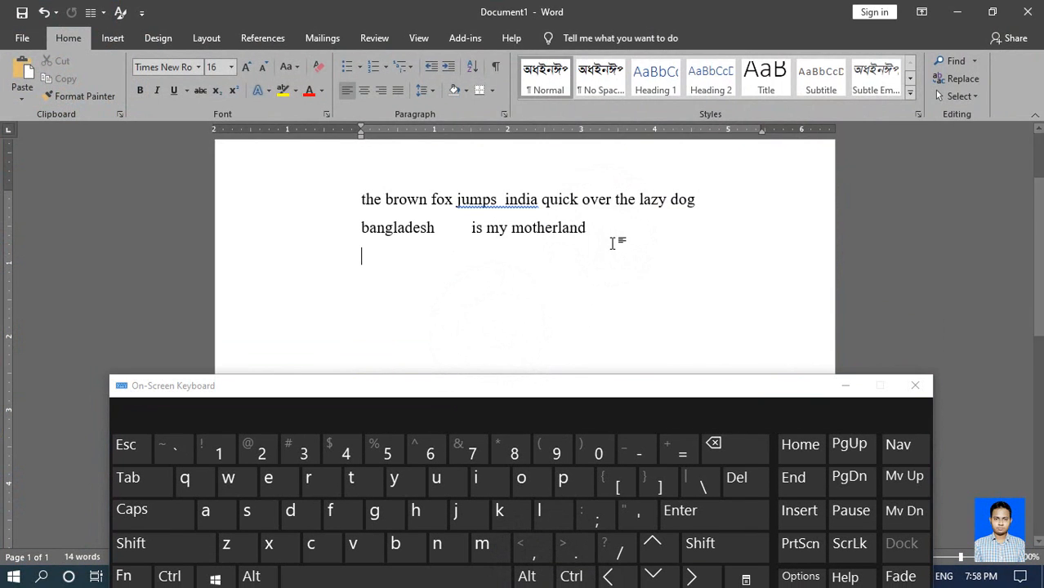
key("Return")
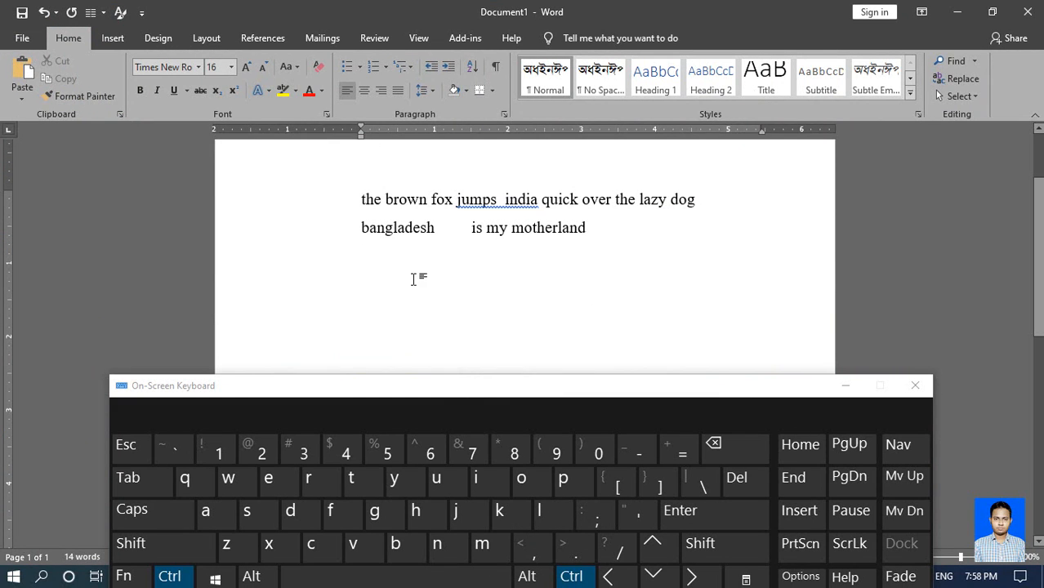
key("ctrl+F3")
left_click(524, 329)
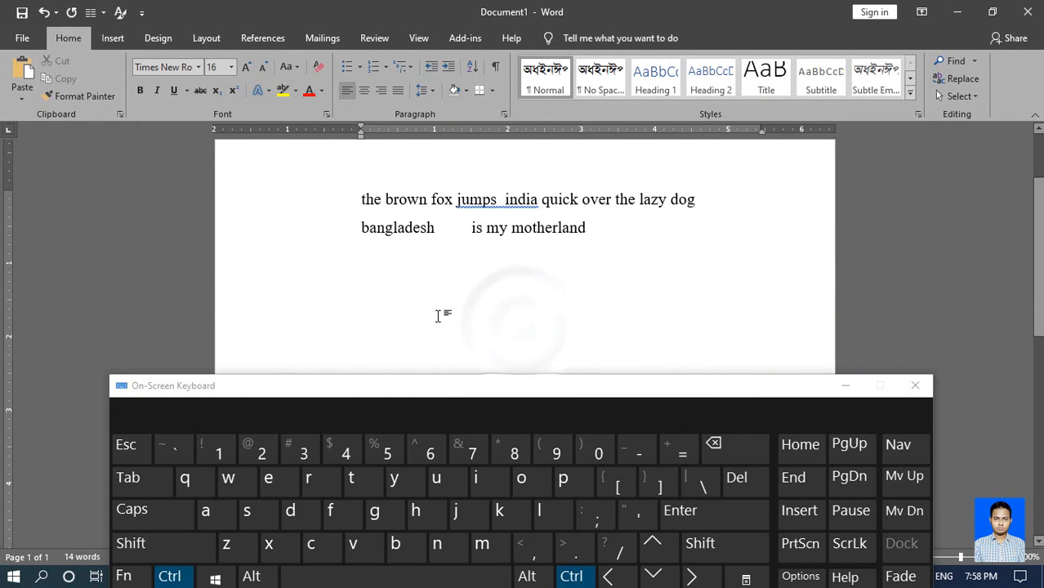
Step: Move the On-Screen Keyboard higher and minimize it, and switch back to Word to view the pasted screenshot
left_click_drag(478, 391, 517, 261)
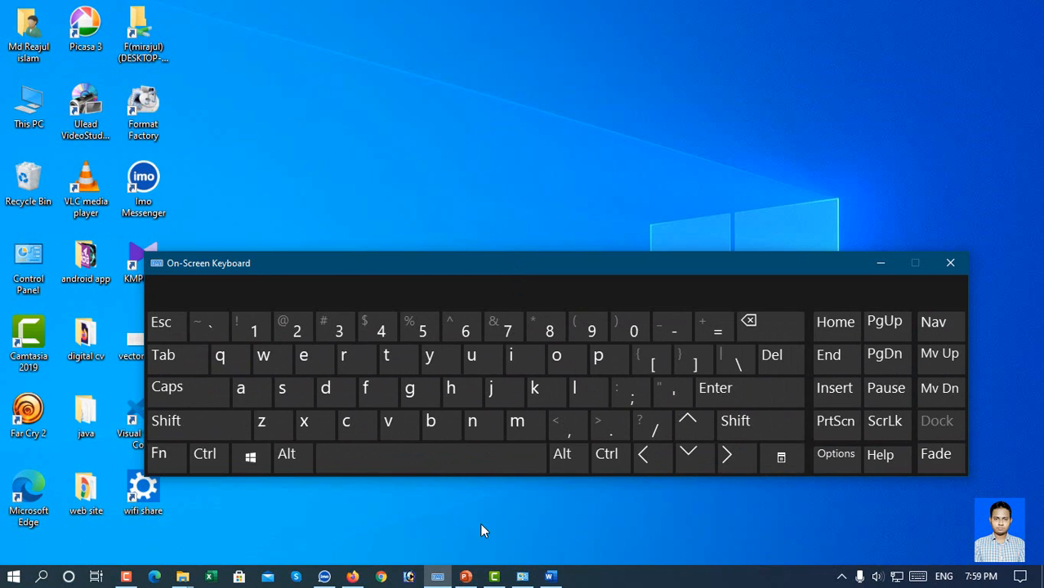
left_click(438, 578)
left_click(438, 578)
left_click(439, 578)
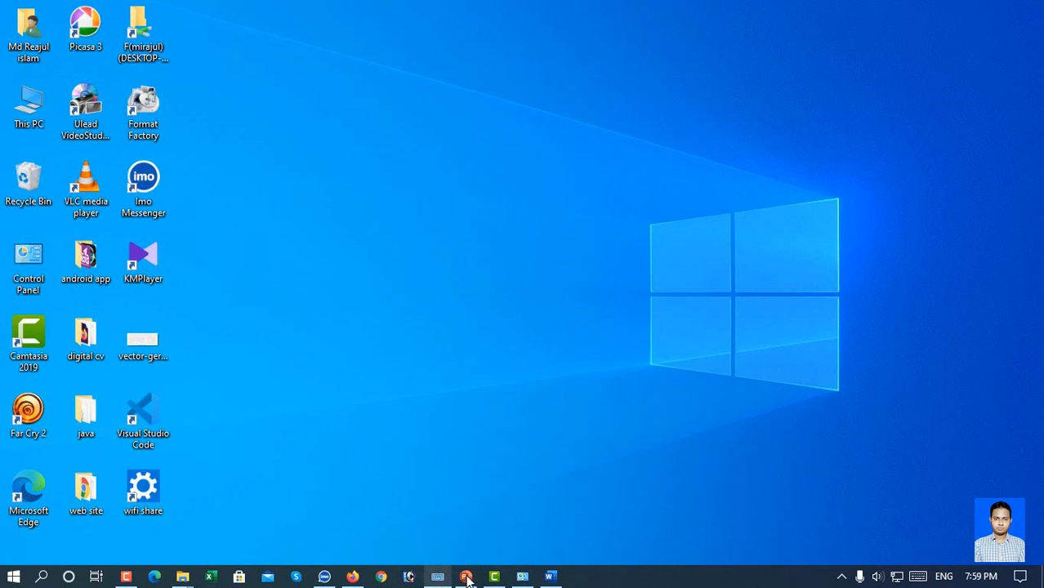
left_click(551, 577)
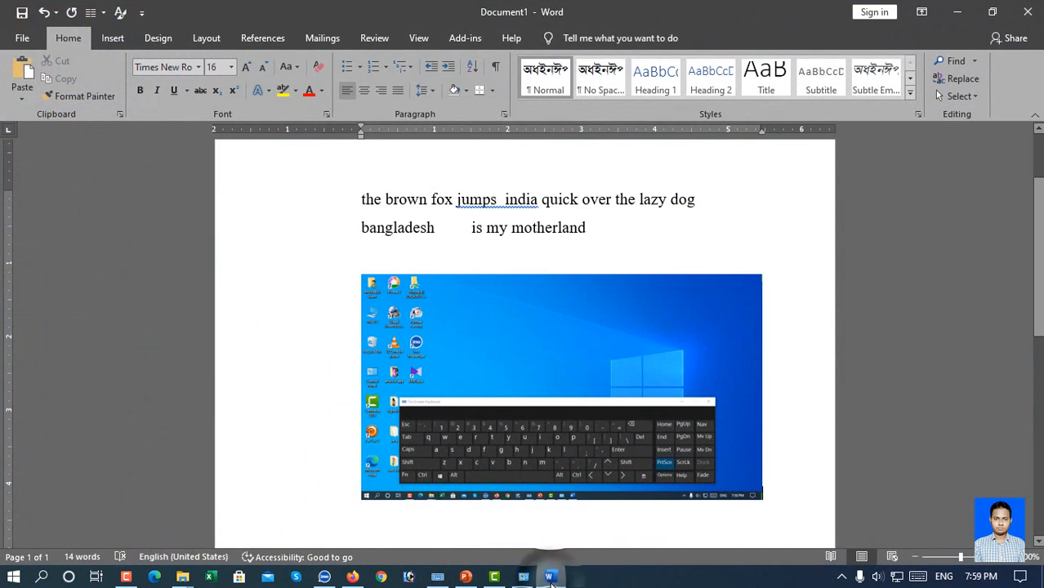
scroll(532, 402, "up", 2)
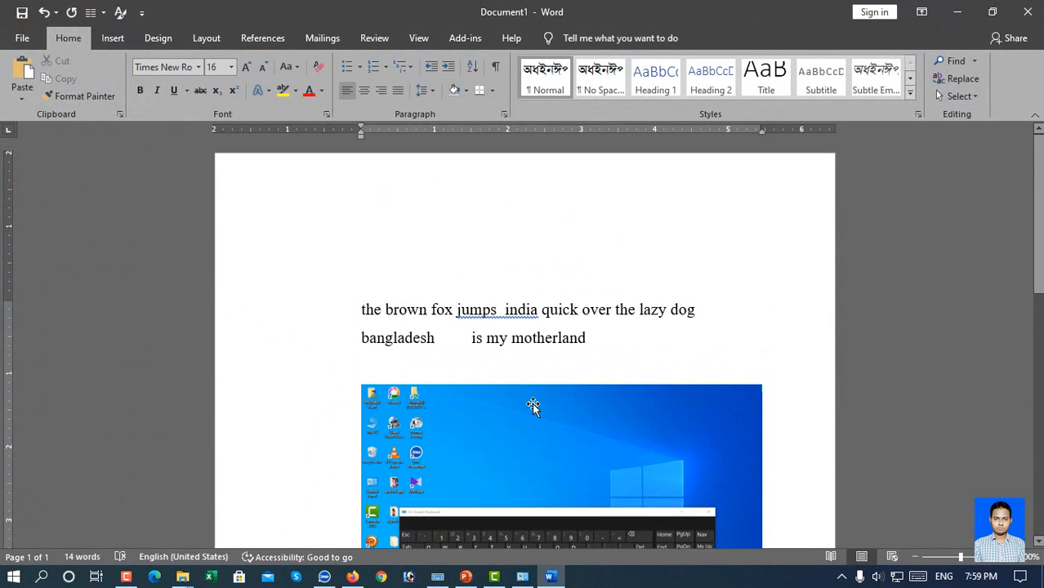